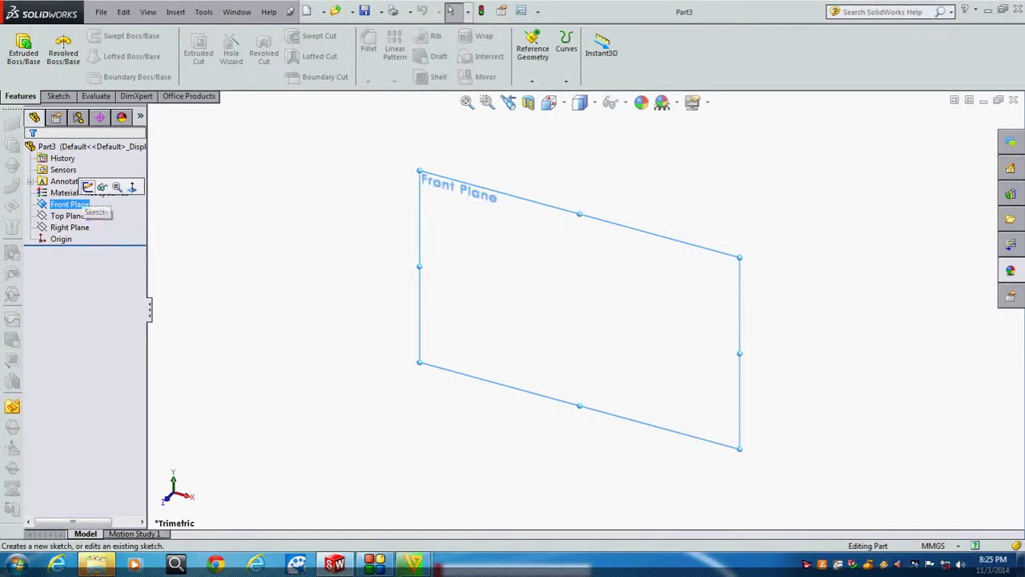
Draw a 3-sided polygon triangle centred on the origin on the Front Plane
click(86, 189)
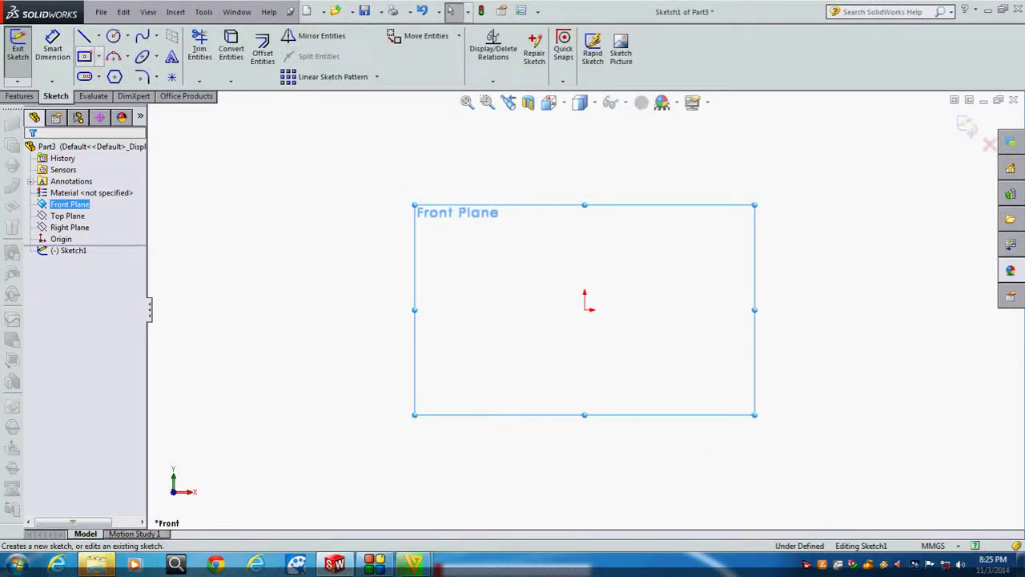
click(114, 76)
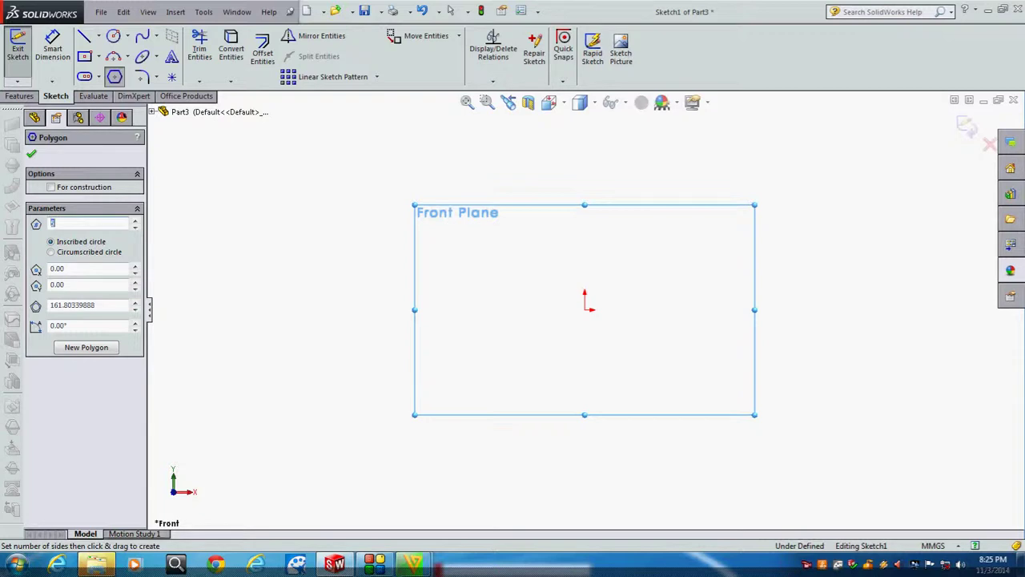
text(3)
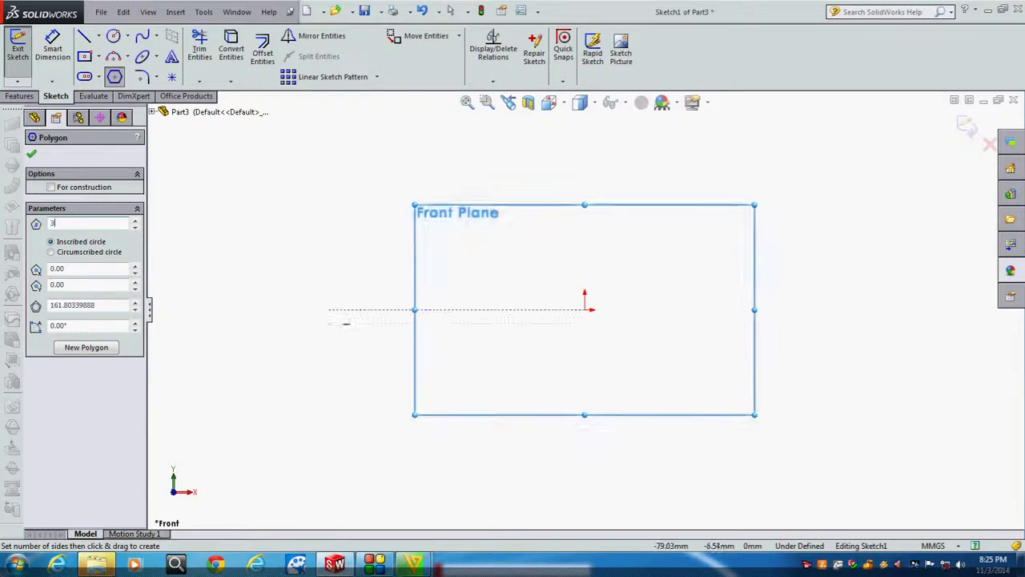
drag(586, 309, 583, 252)
click(451, 11)
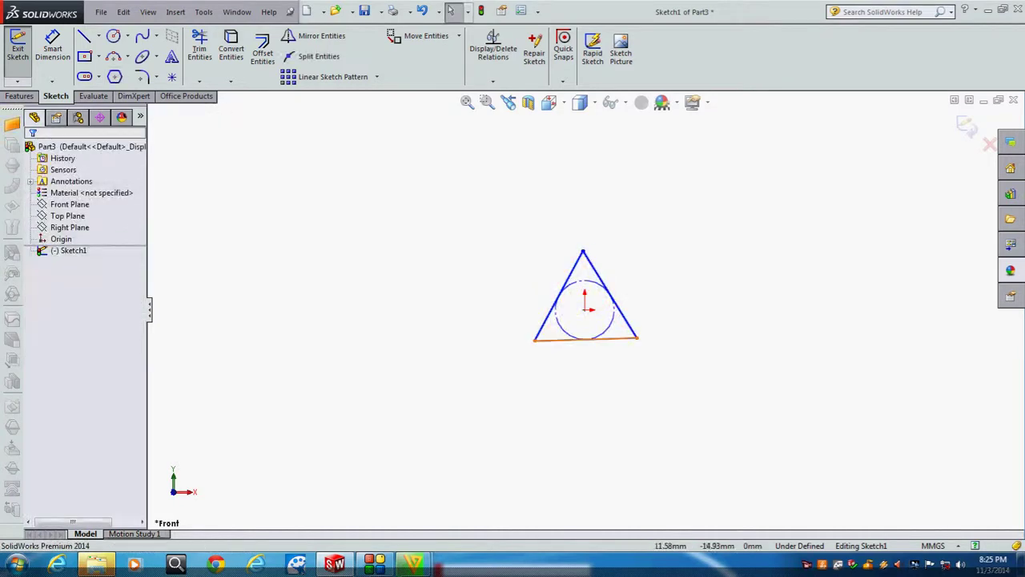
click(571, 338)
key(Escape)
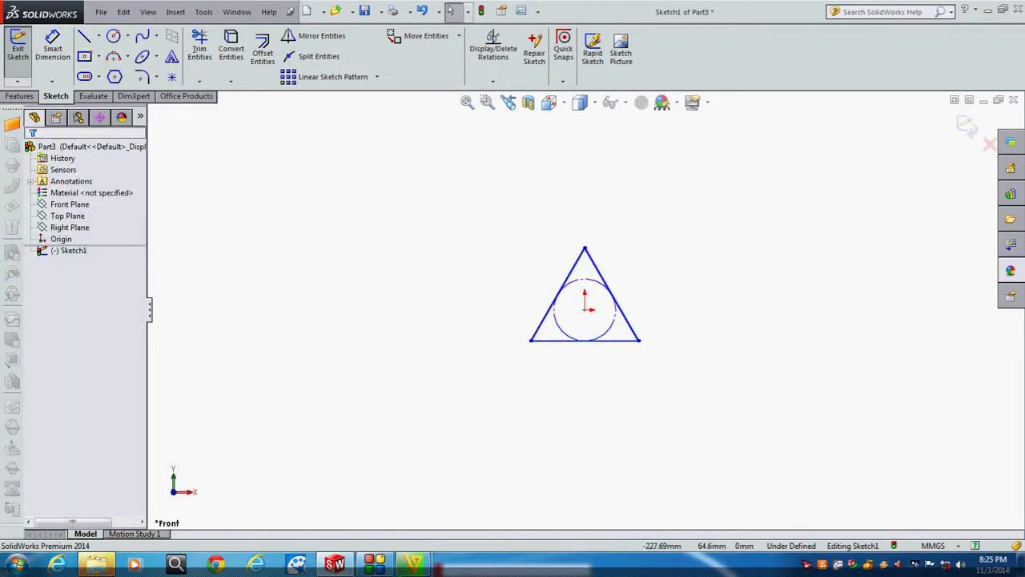
Dimension the triangle's base to 75 mm and close the sketch
click(52, 46)
click(585, 341)
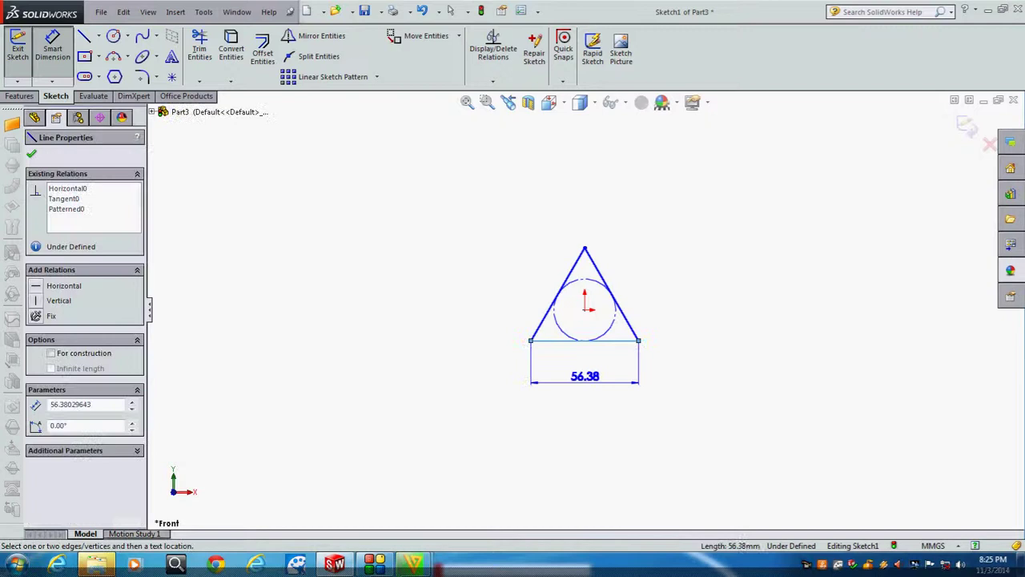
click(587, 376)
text(75)
key(Return)
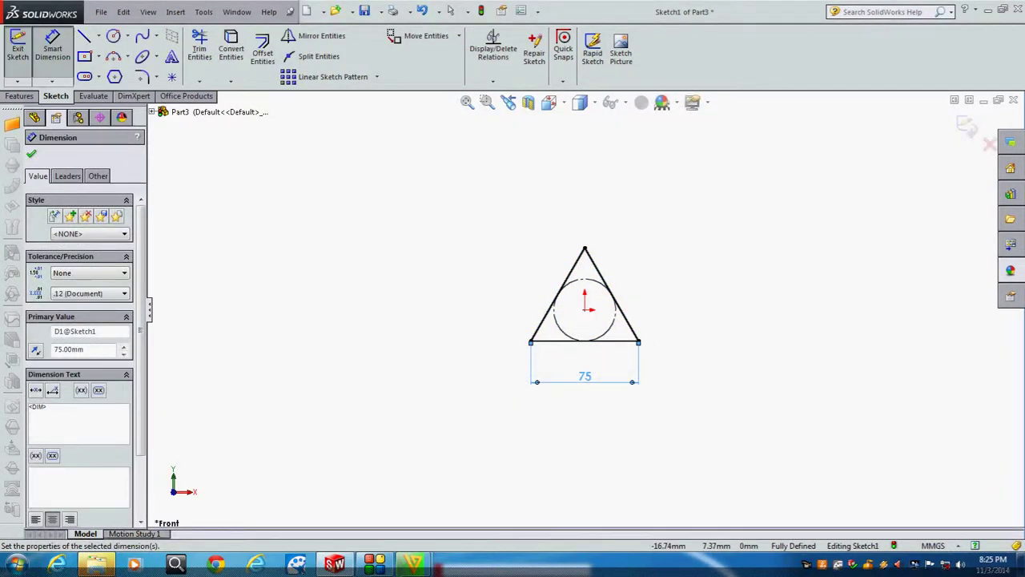
key(Escape)
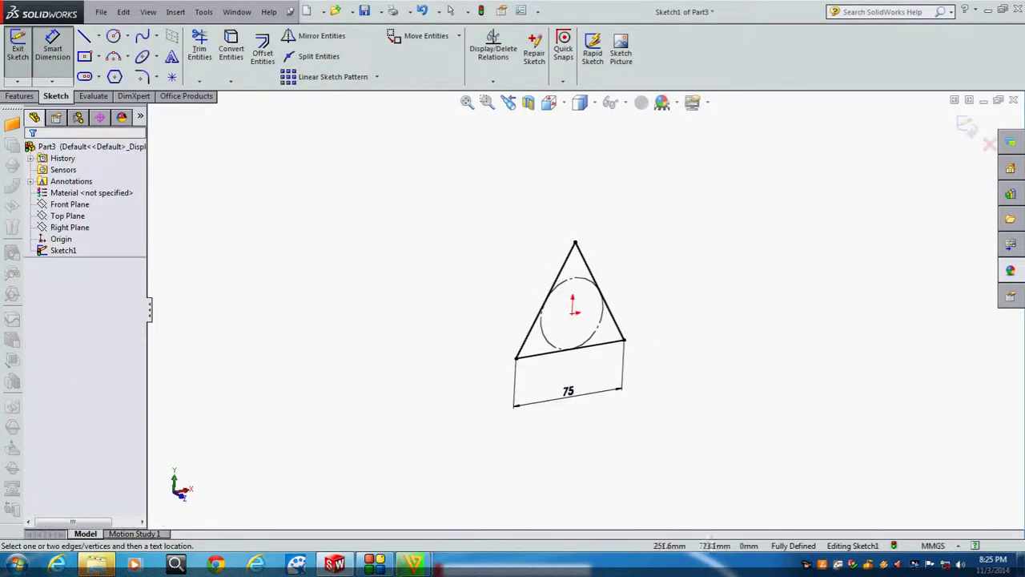
scroll(569, 298, up, 3)
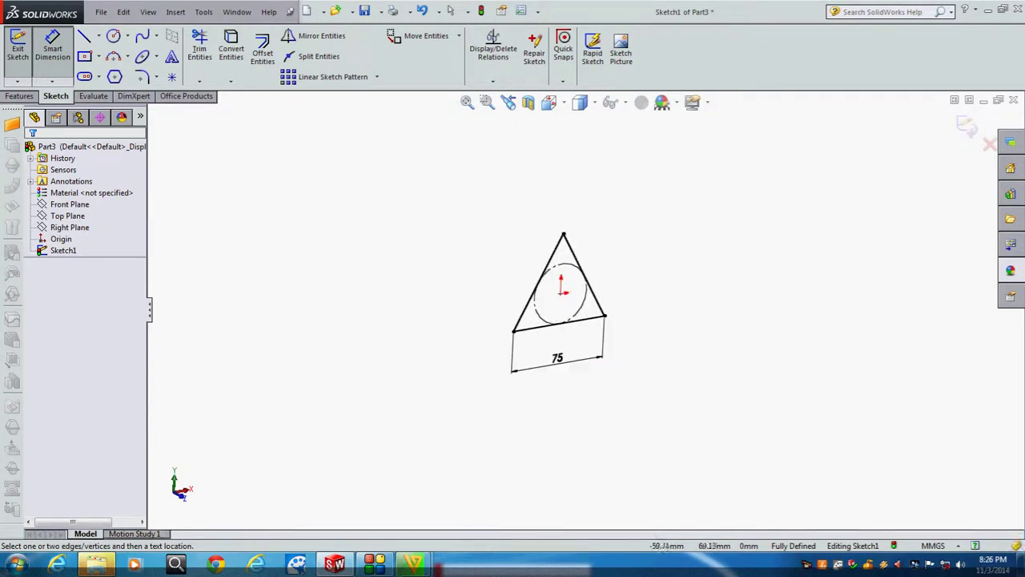
click(967, 126)
Create Plane1 as a reference plane offset 100 mm from the Front Plane
key(Escape)
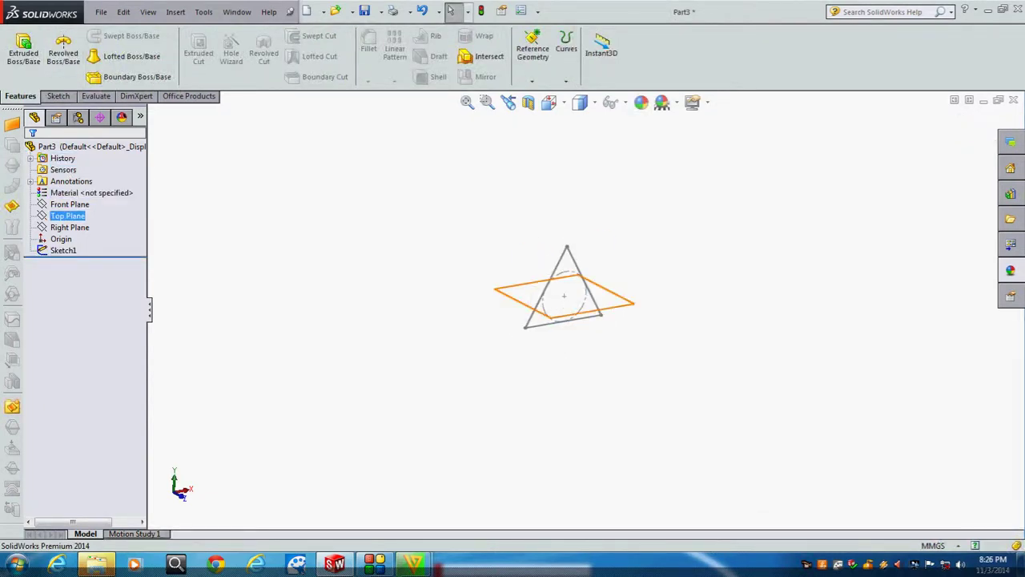
click(70, 204)
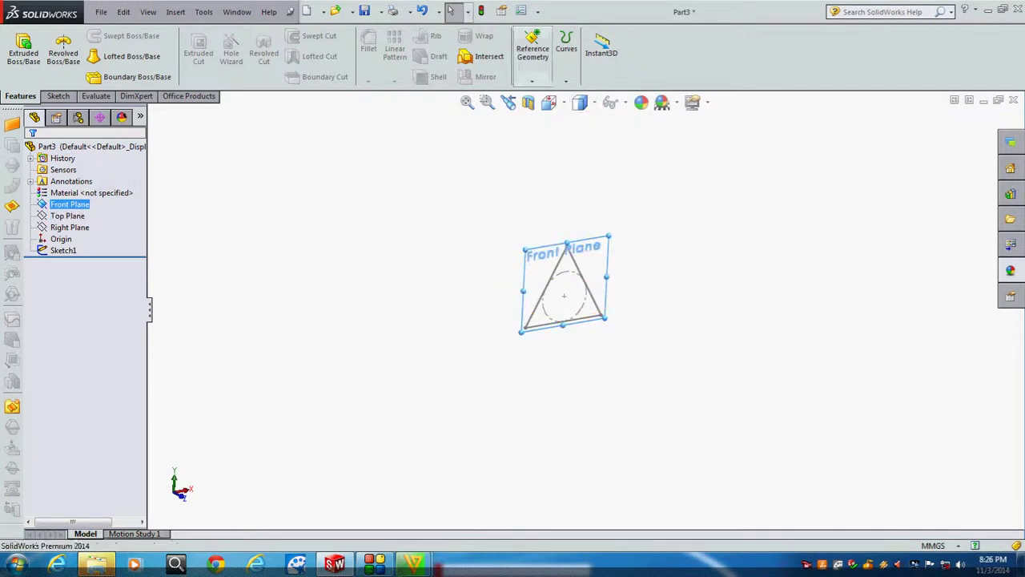
click(533, 50)
click(542, 91)
key(Left)
key(Left)
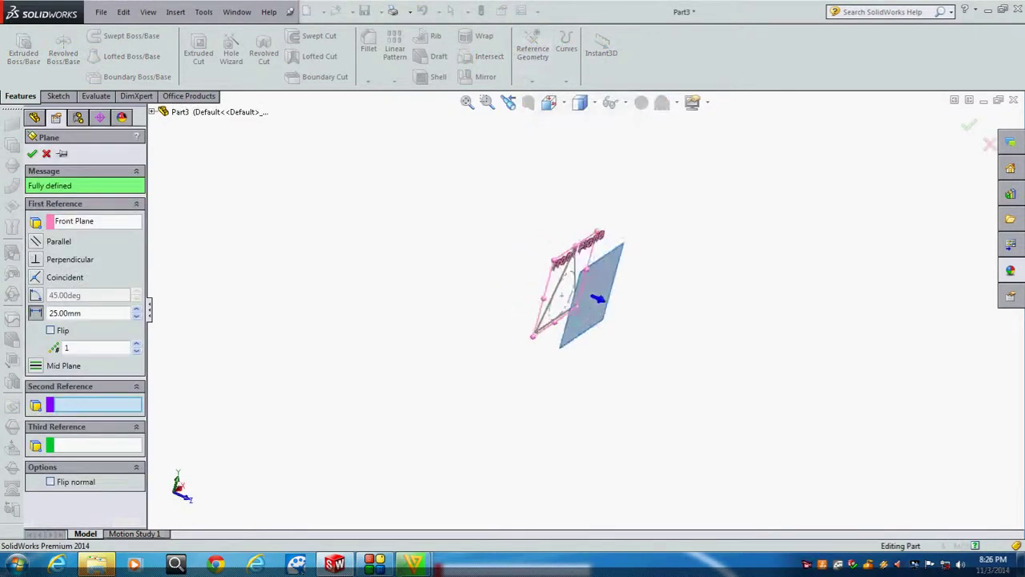
click(64, 312)
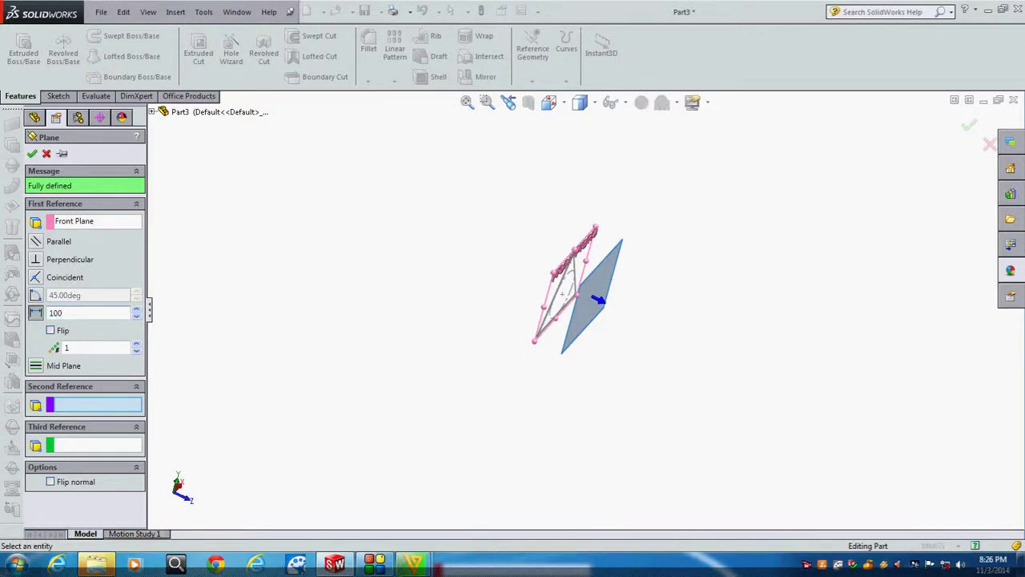
key(Return)
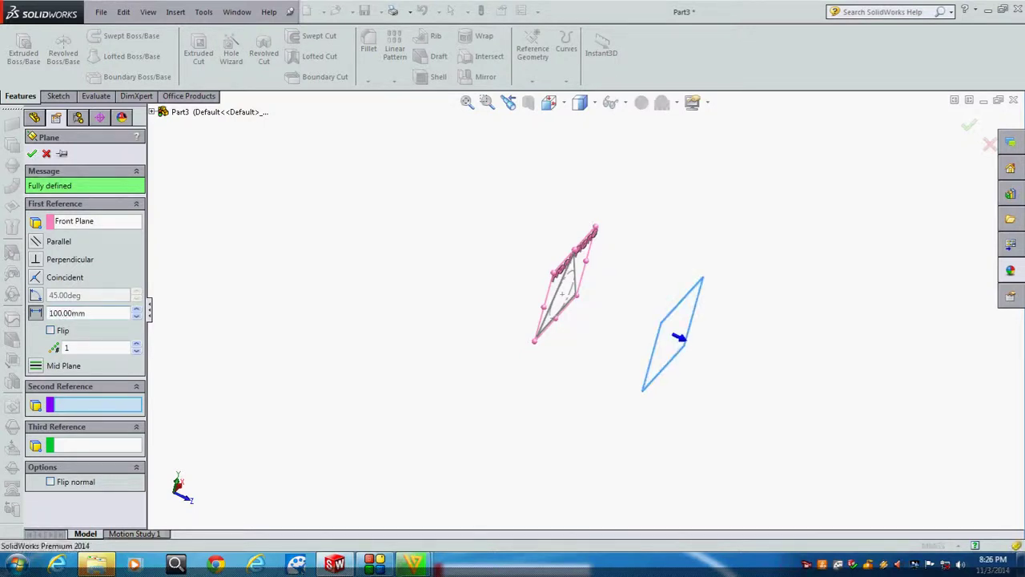
key(Return)
click(693, 290)
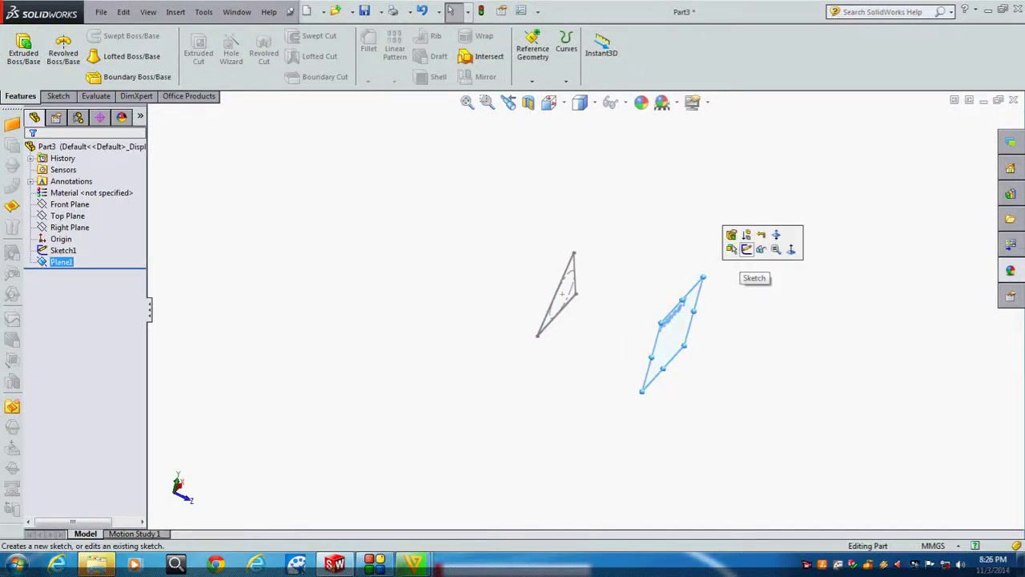
Sketch a single point at the origin on Plane1
click(746, 248)
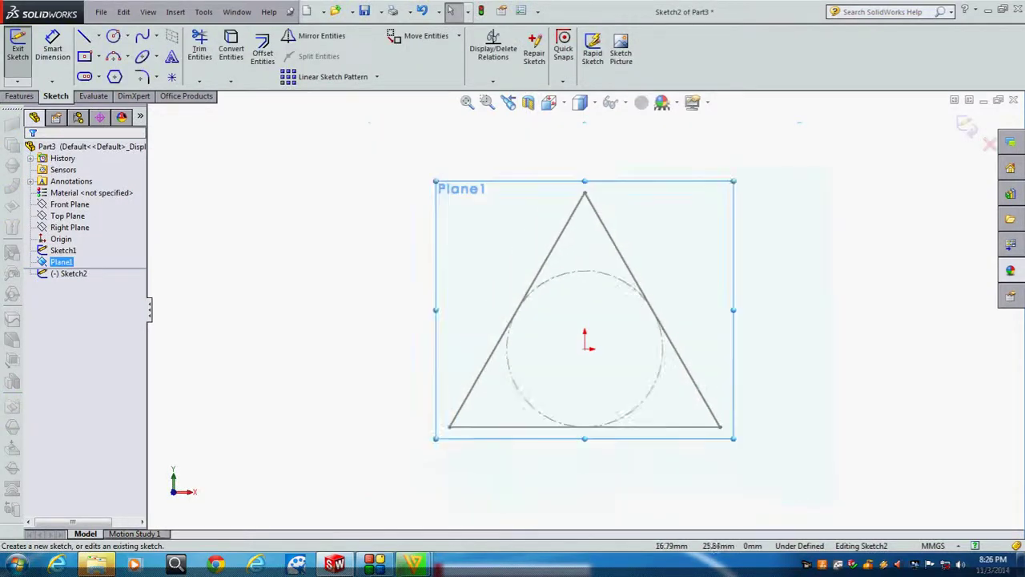
click(171, 76)
click(588, 348)
click(967, 125)
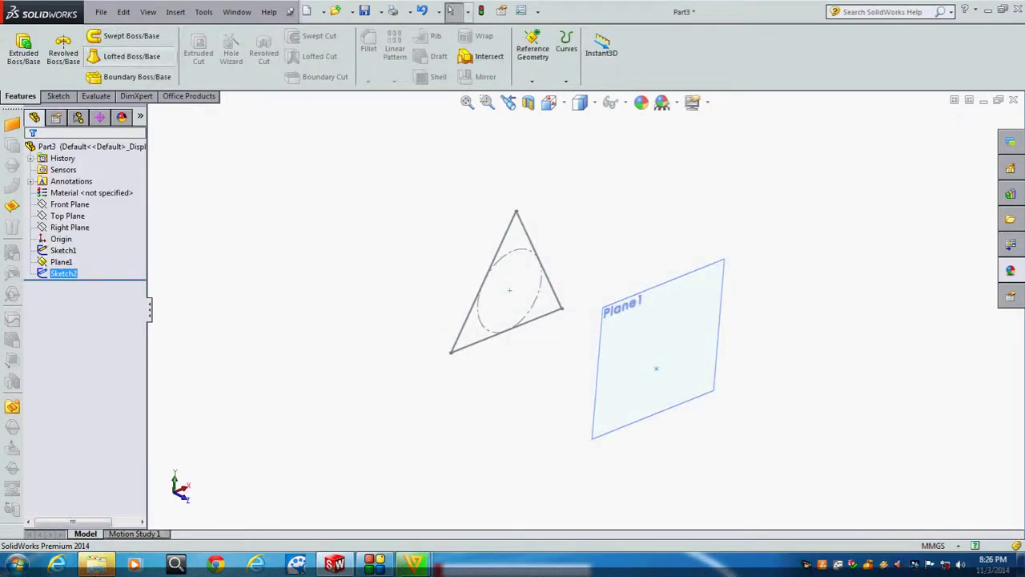
Loft the point sketch to the triangle into a pyramid, then hide Plane1
click(128, 56)
click(516, 211)
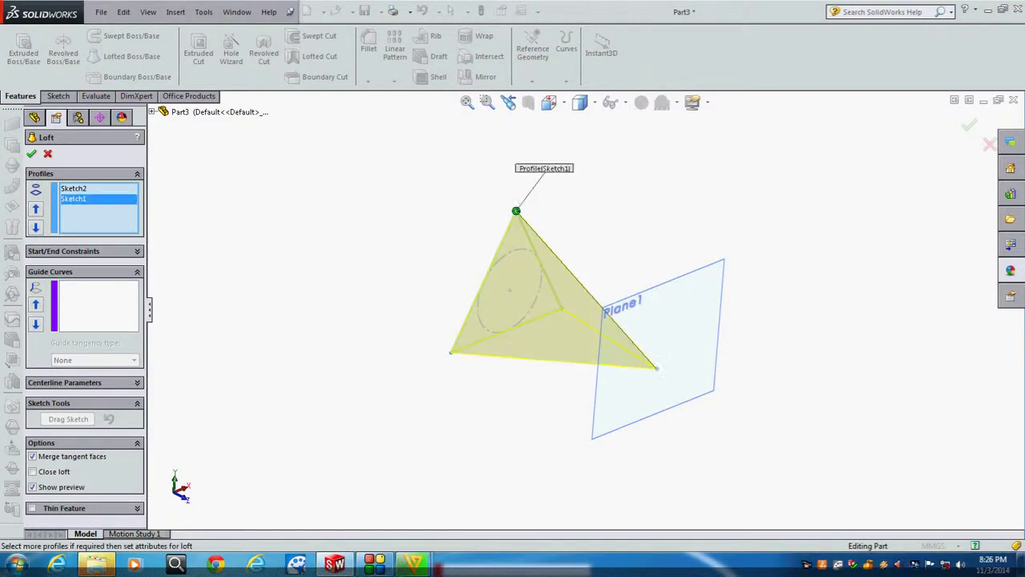
click(969, 125)
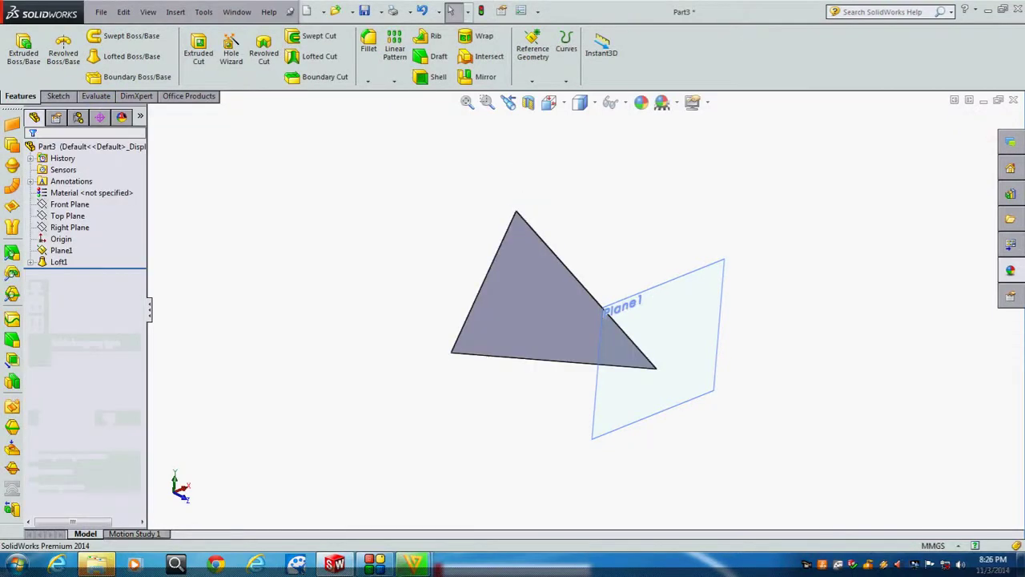
right_click(691, 272)
click(715, 251)
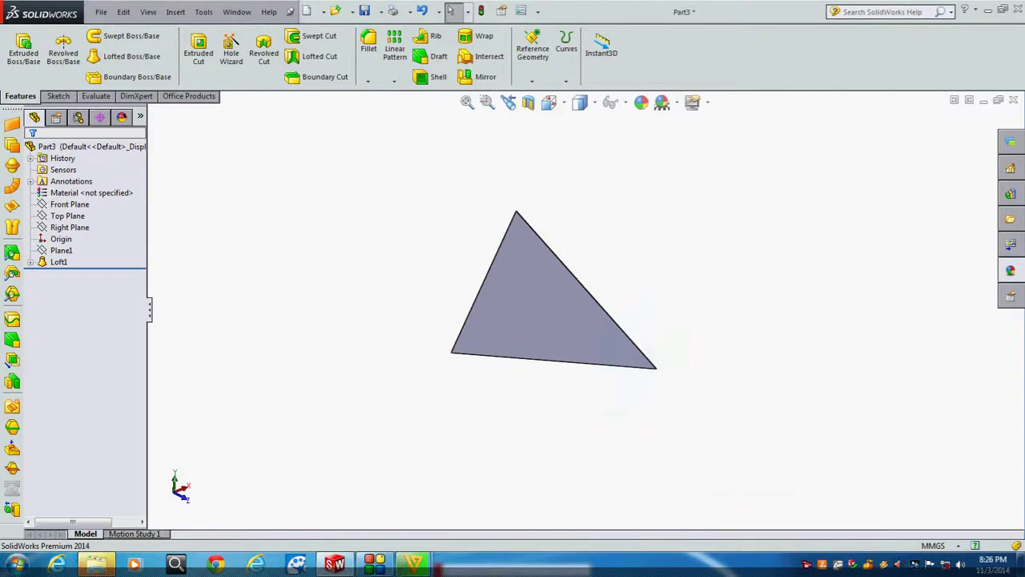
Apply a magenta colour appearance to the whole Loft1 pyramid body
right_click(570, 264)
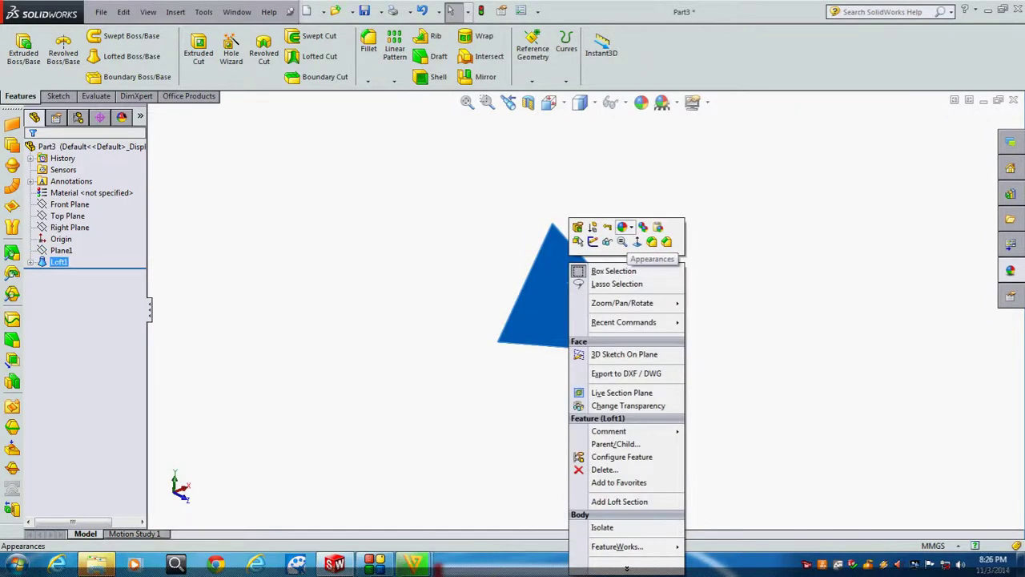
click(623, 226)
click(649, 277)
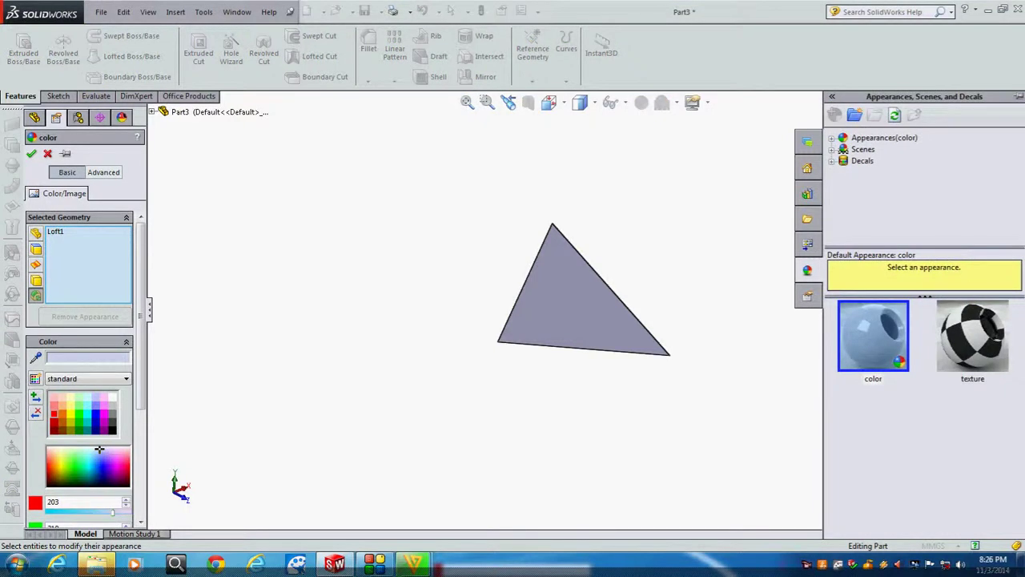
click(59, 468)
drag(60, 470, 54, 464)
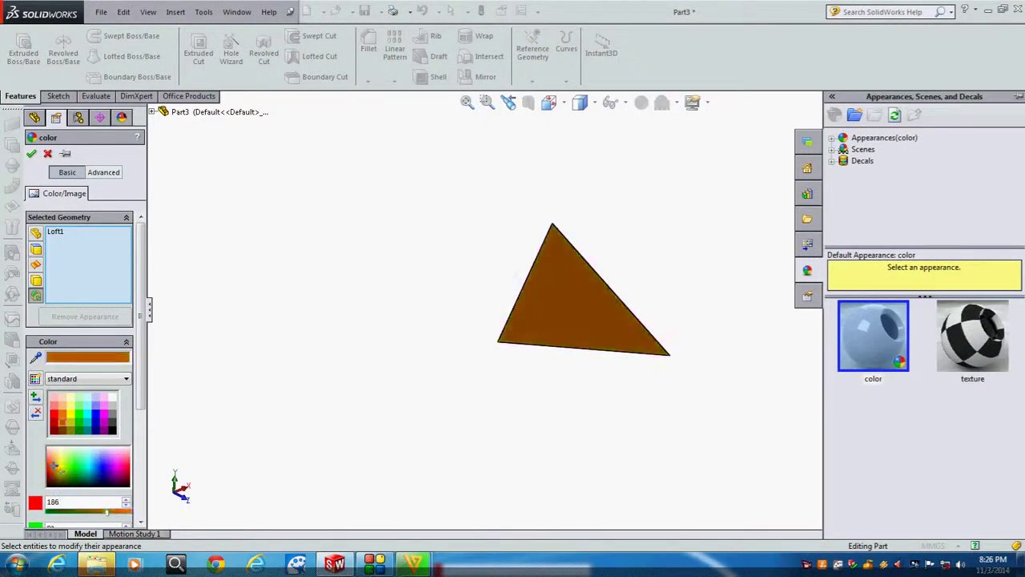
key(Left)
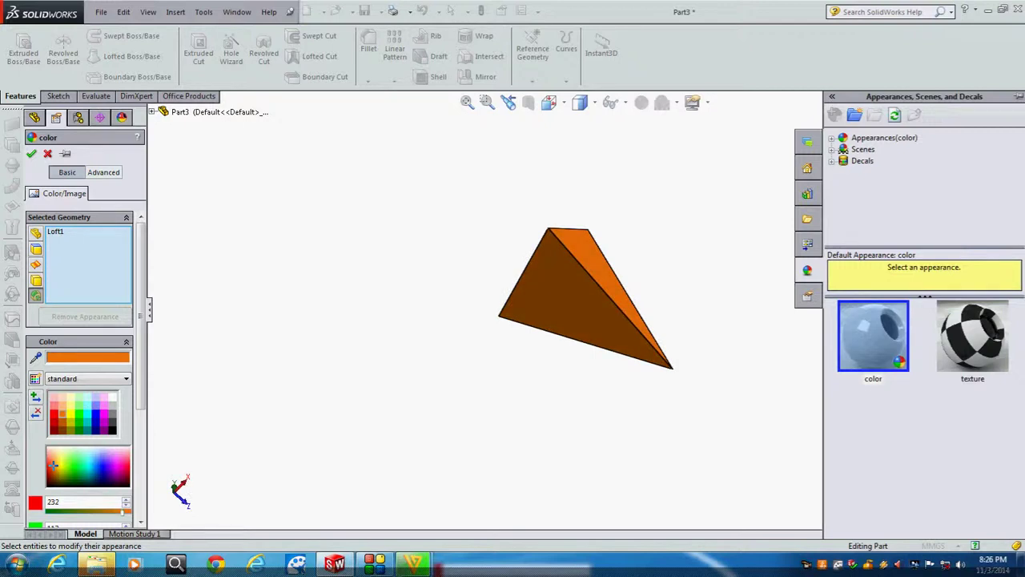
click(117, 466)
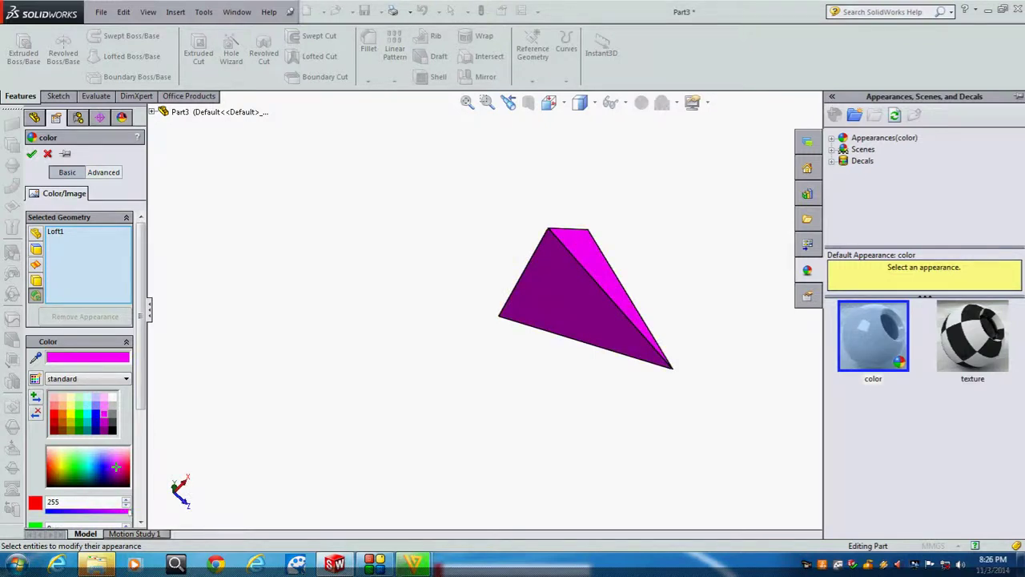
key(Return)
key(Left)
Inspect the magenta pyramid from several angles, then bring up Save As
key(Left)
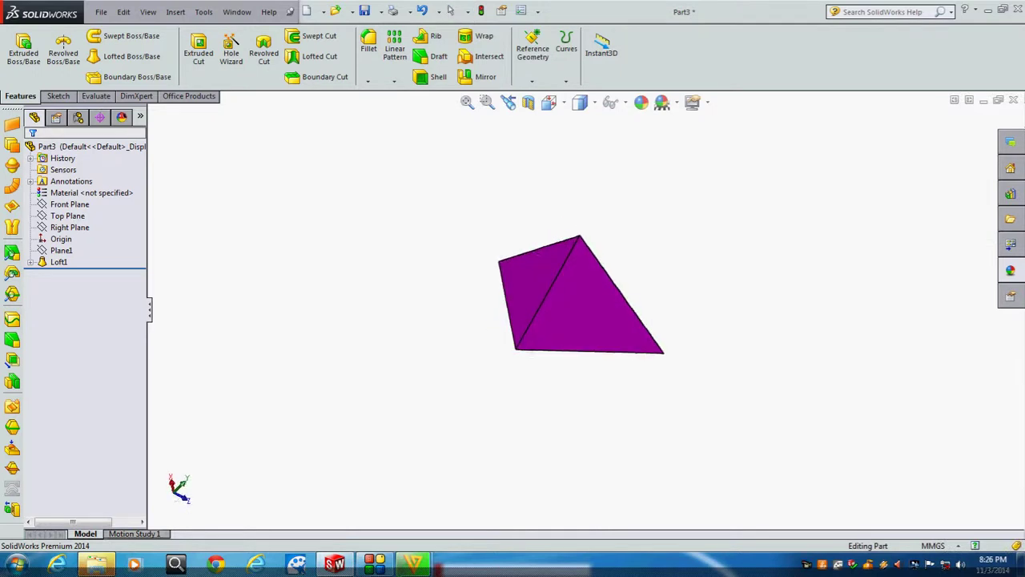
key(Left)
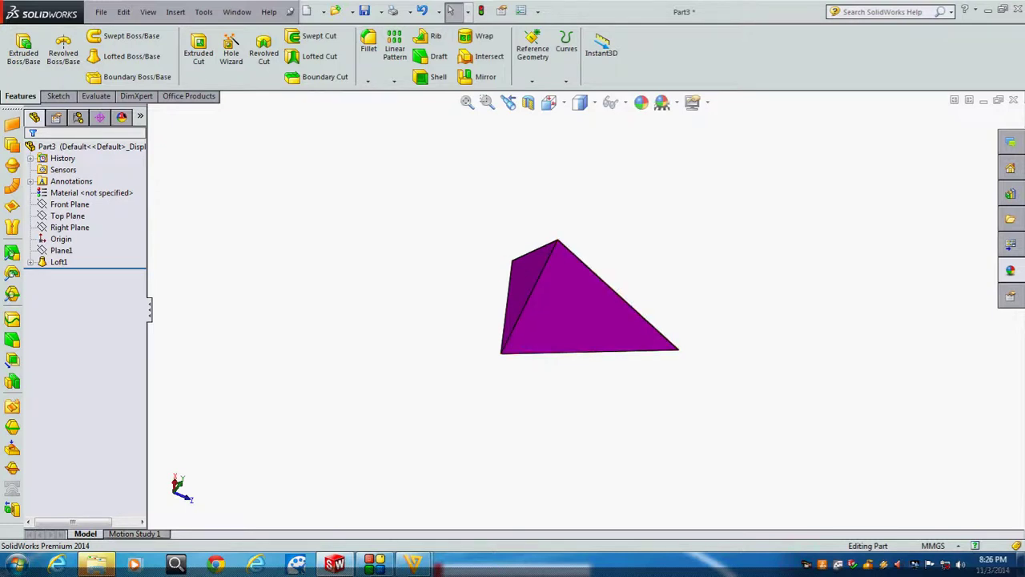
key(Left)
key(Up)
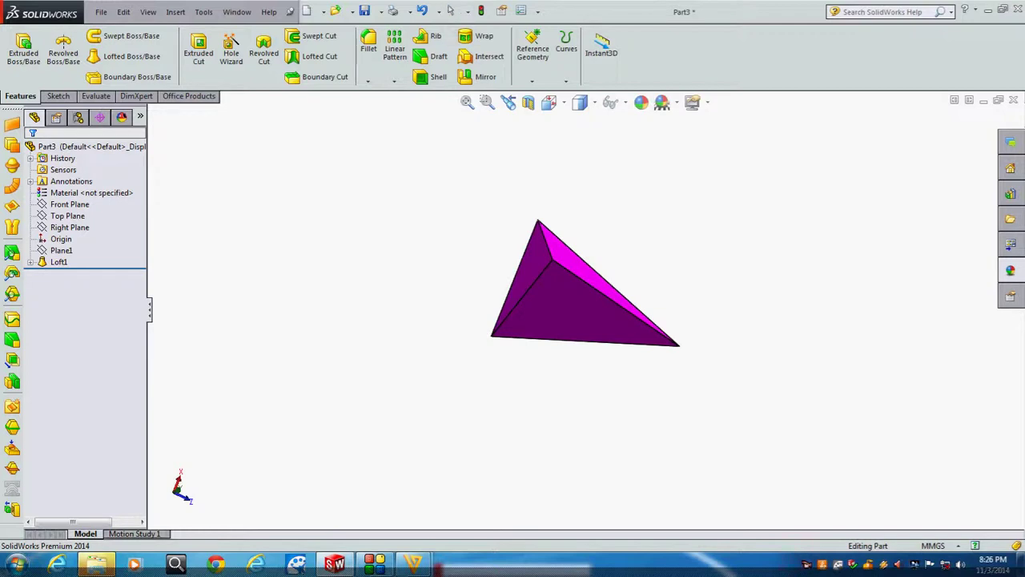
key(Left)
key(Left)
key(Left)
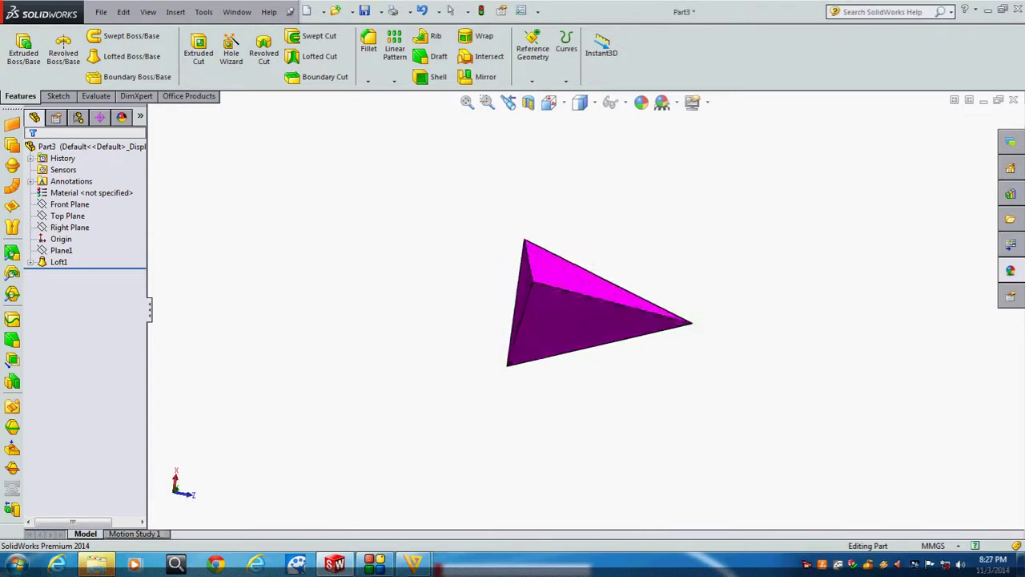
key(Up)
key(Left)
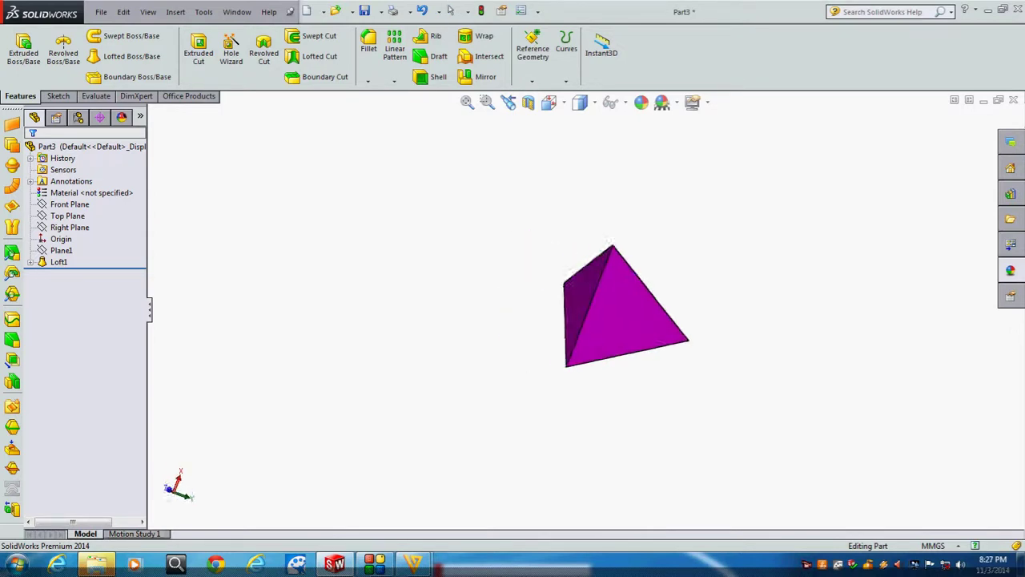
key(Left)
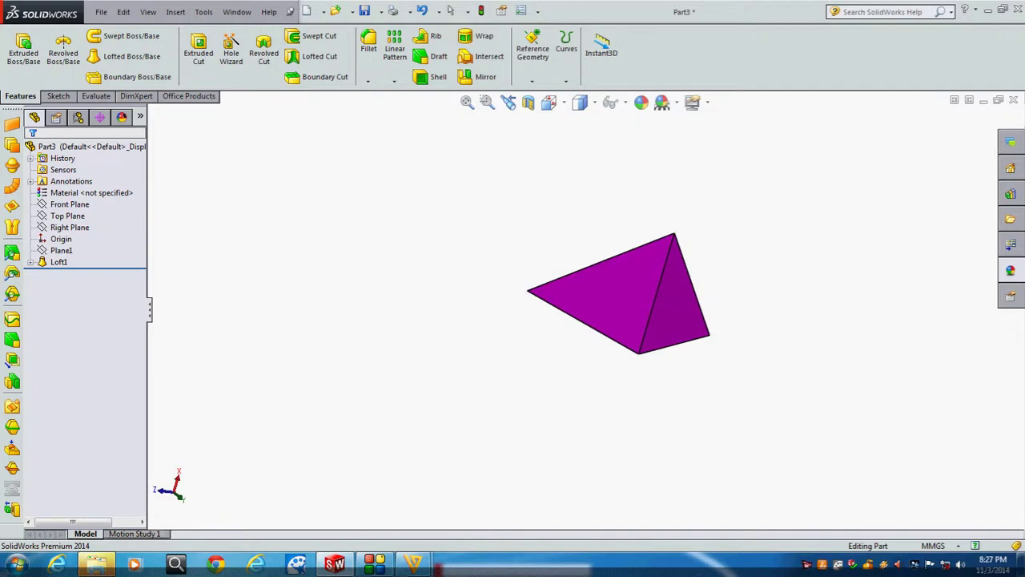
key(Up)
key(ctrl+s)
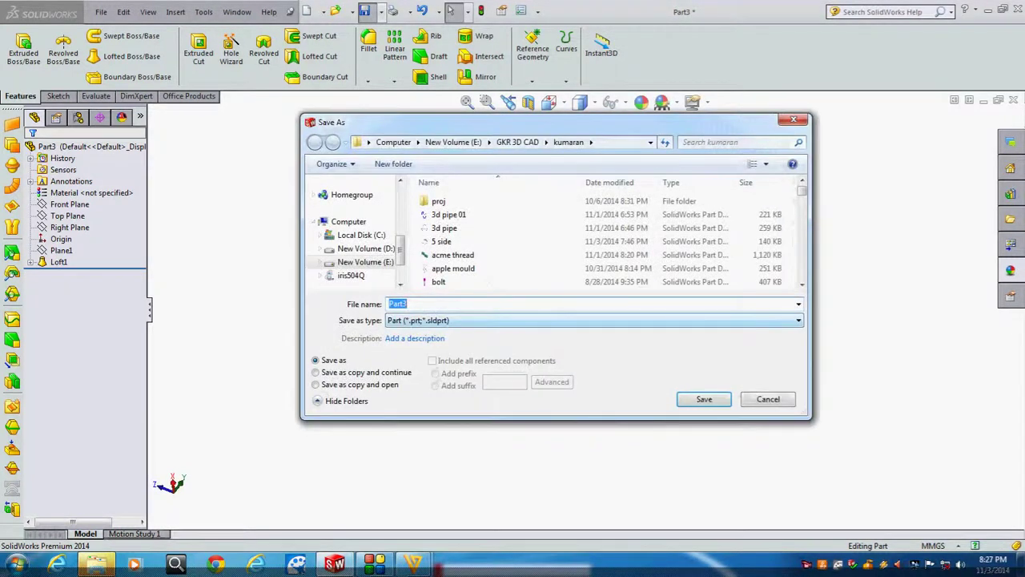
Save the pyramid part as star04
text(star)
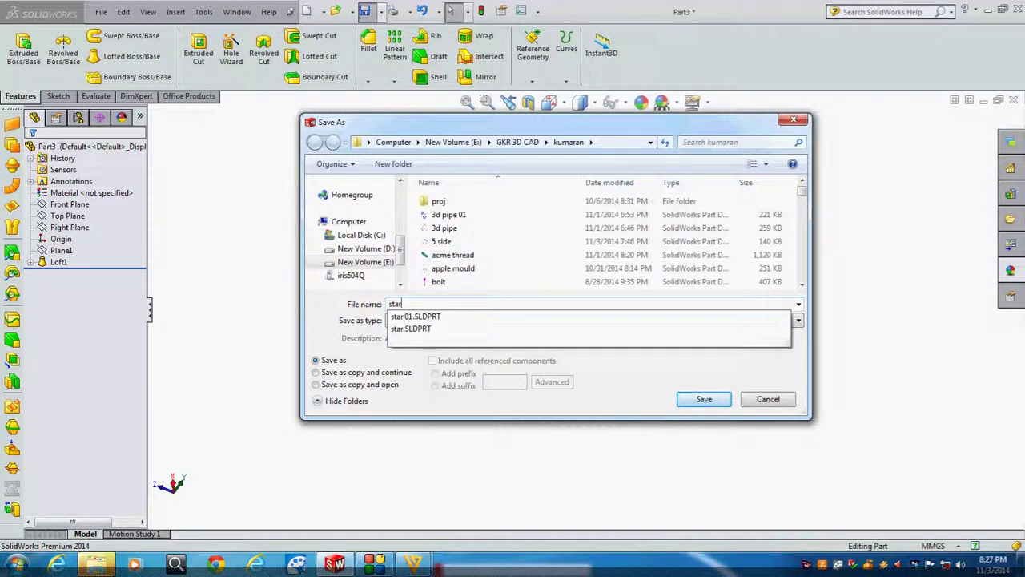
text(04)
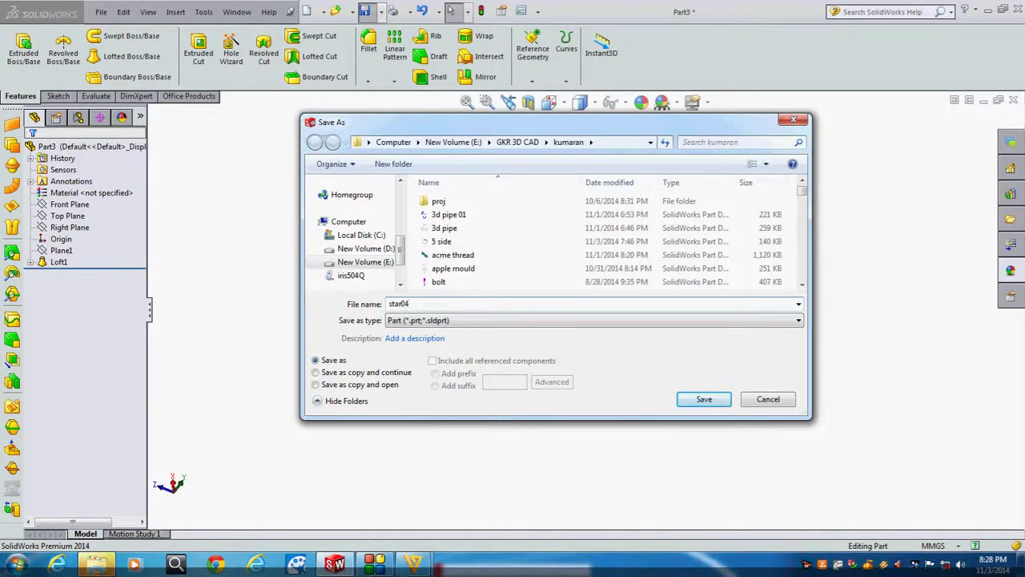
key(Return)
scroll(738, 362, down, 1)
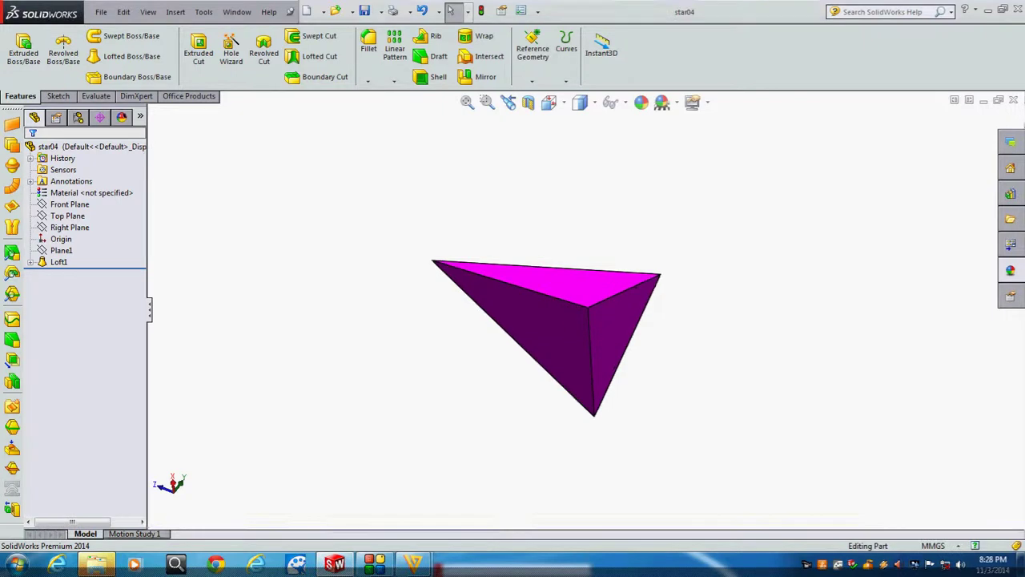
Create a new empty part document from the Part template
scroll(739, 362, down, 2)
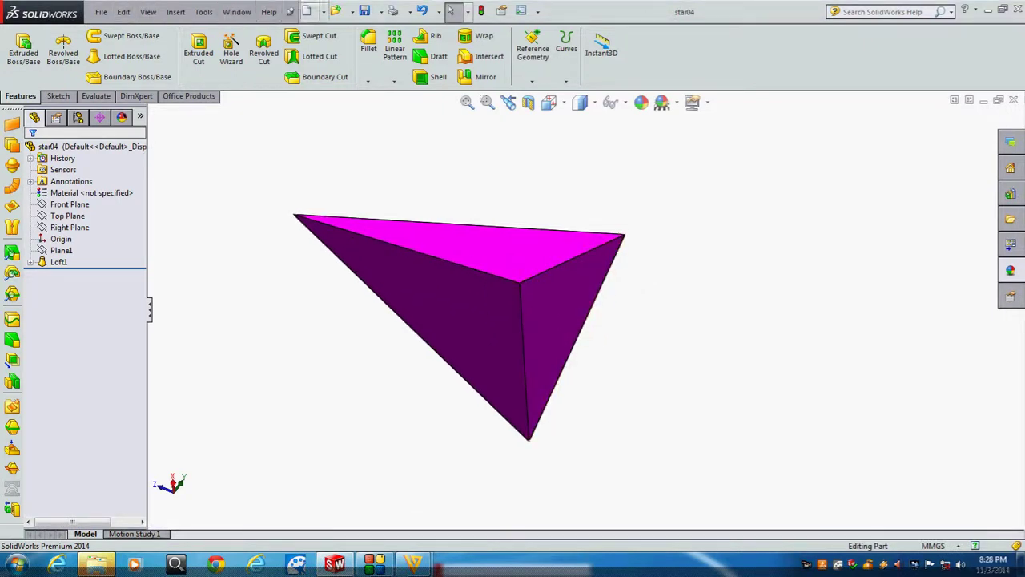
click(307, 11)
double_click(398, 201)
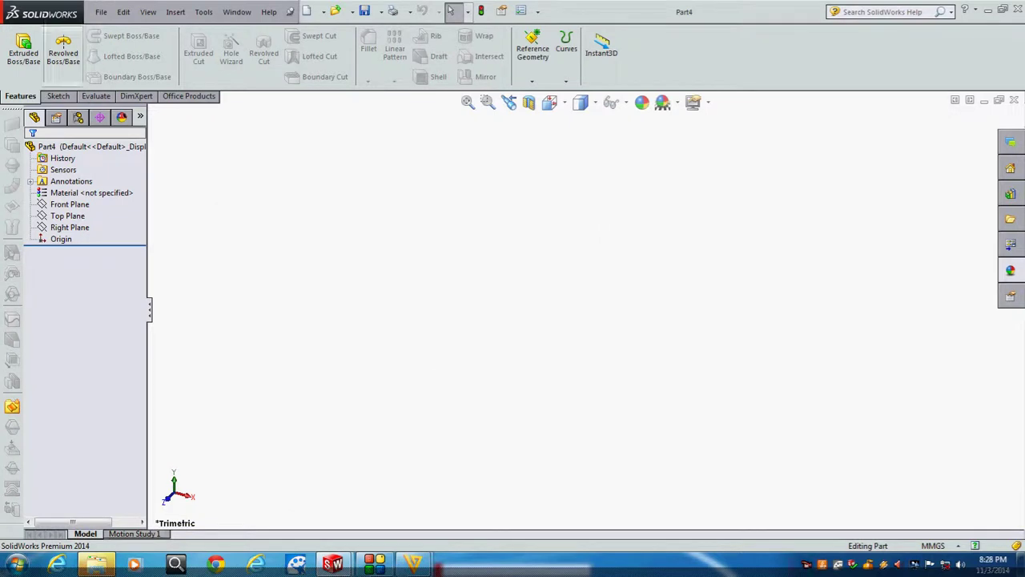
Start a new assembly with star04 placed at the origin on a Plain White scene
click(306, 11)
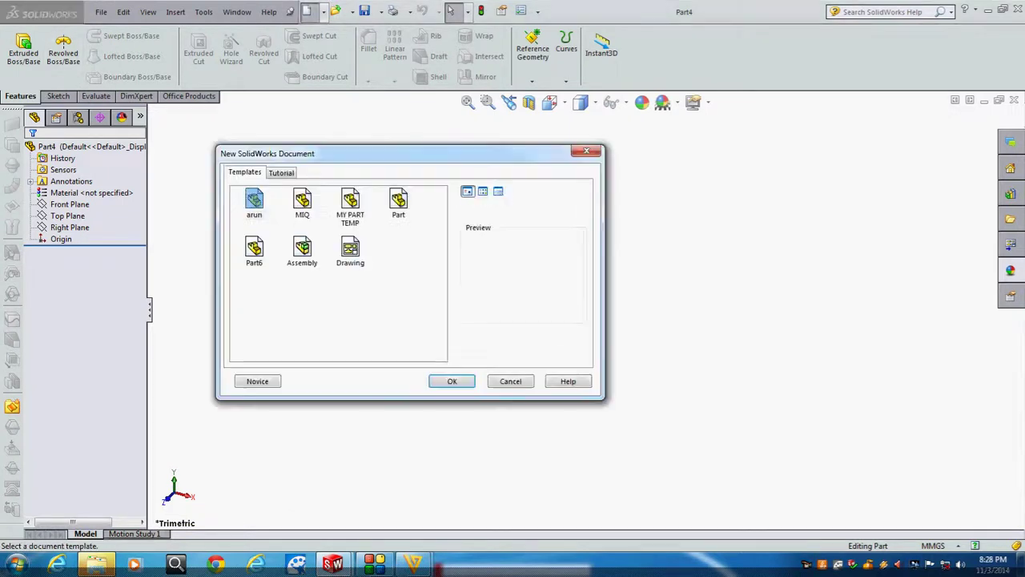
click(302, 248)
key(Return)
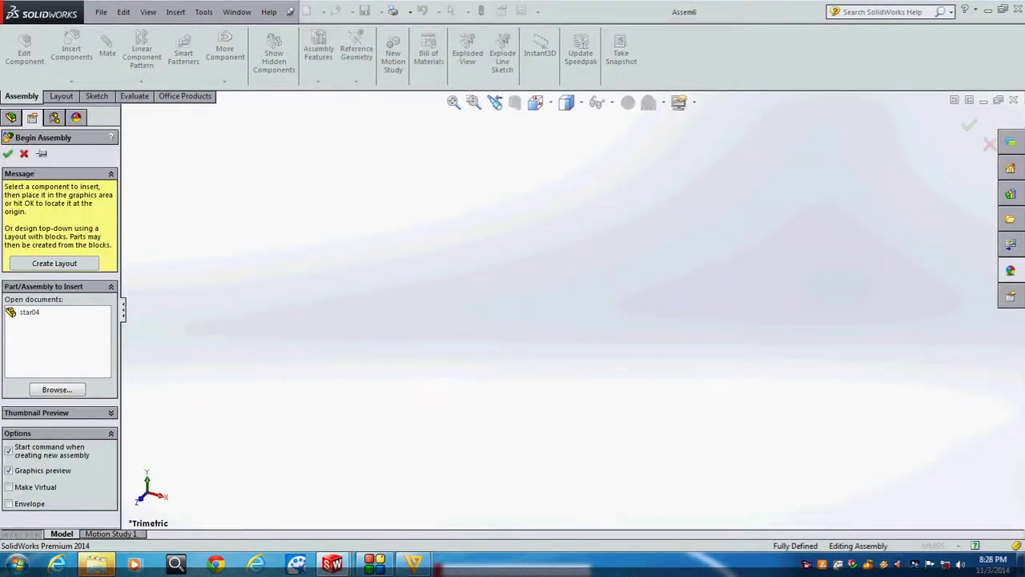
key(Return)
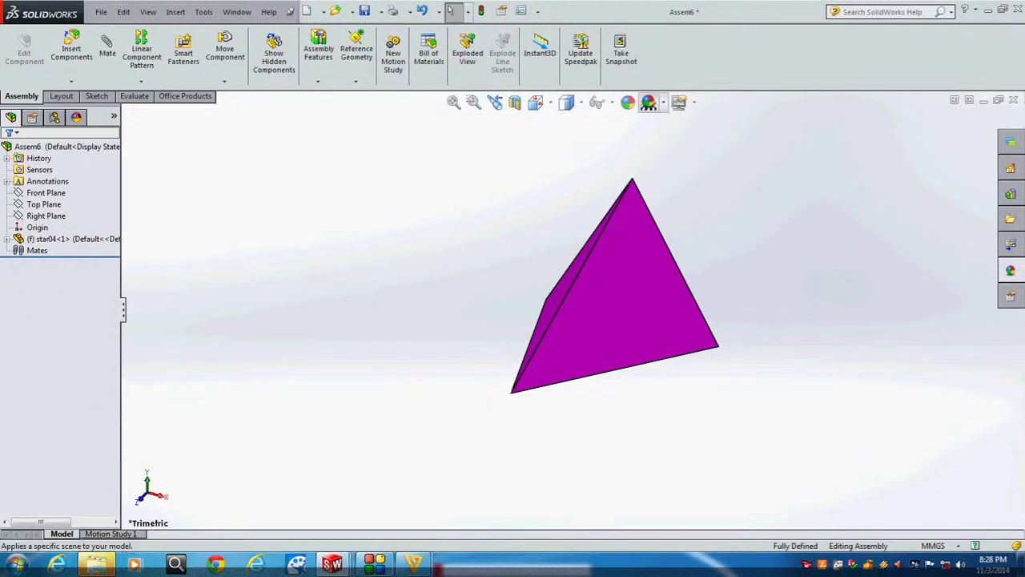
click(649, 102)
click(664, 131)
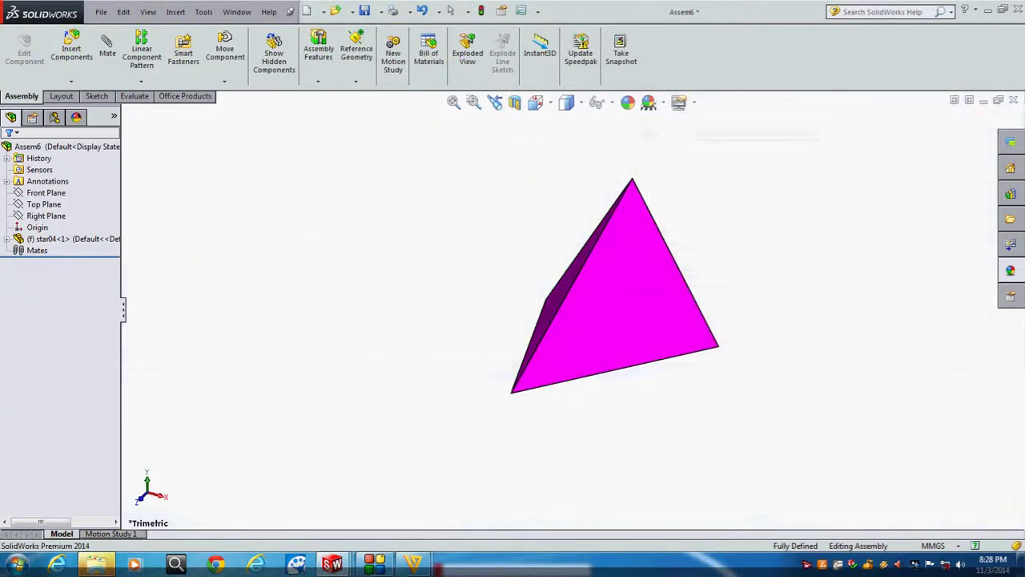
middle_drag(625, 280, 625, 240)
middle_drag(625, 321, 521, 201)
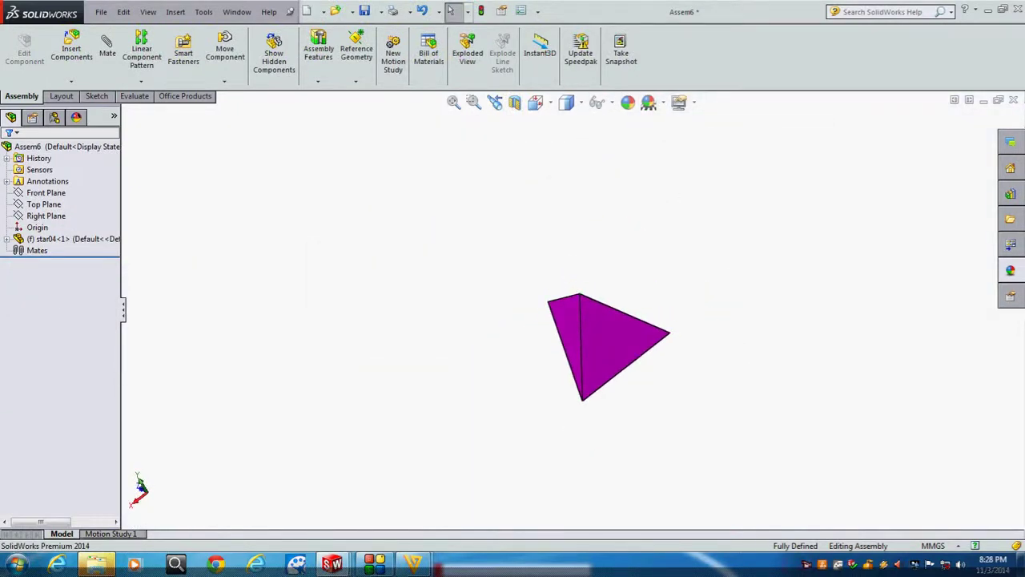
Insert a second star04 copy and mate one edge of each pyramid coincident
click(71, 49)
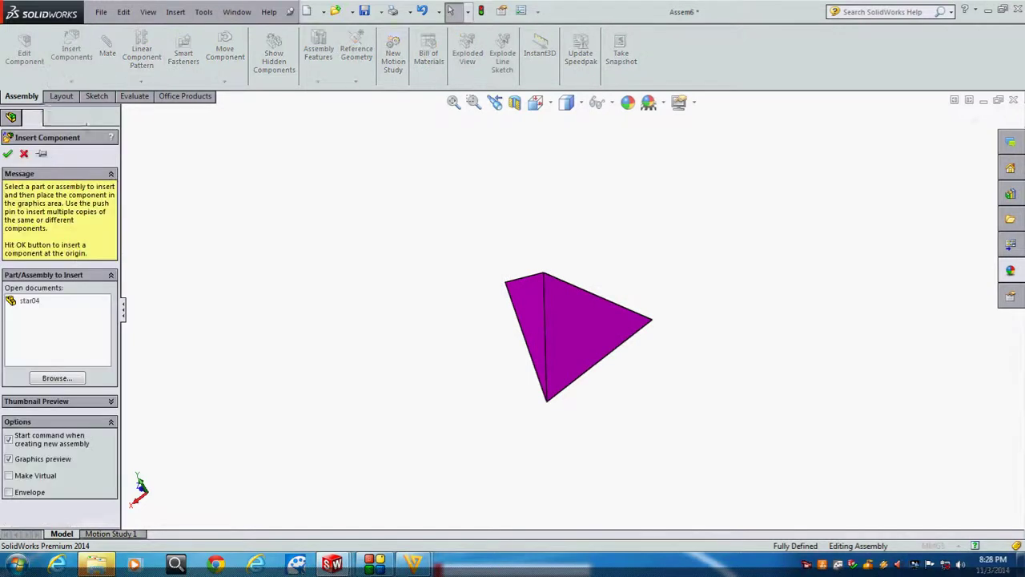
click(29, 300)
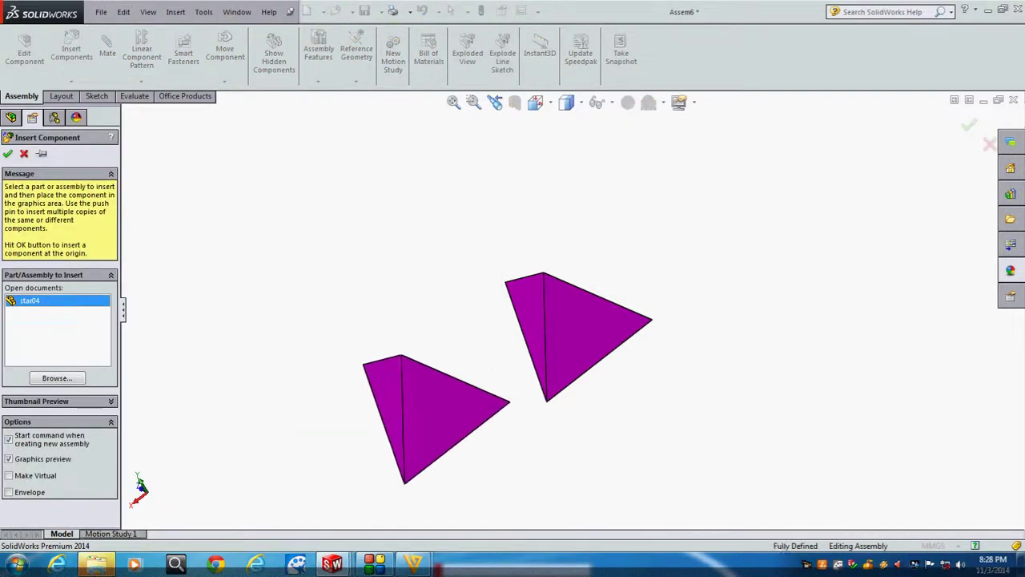
click(432, 413)
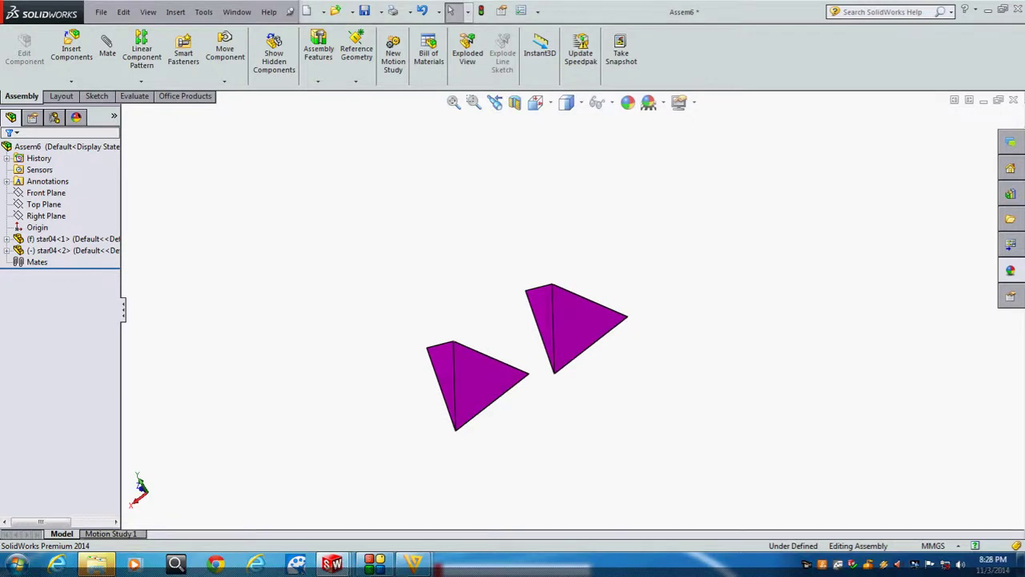
scroll(451, 389, down, 2)
click(429, 384)
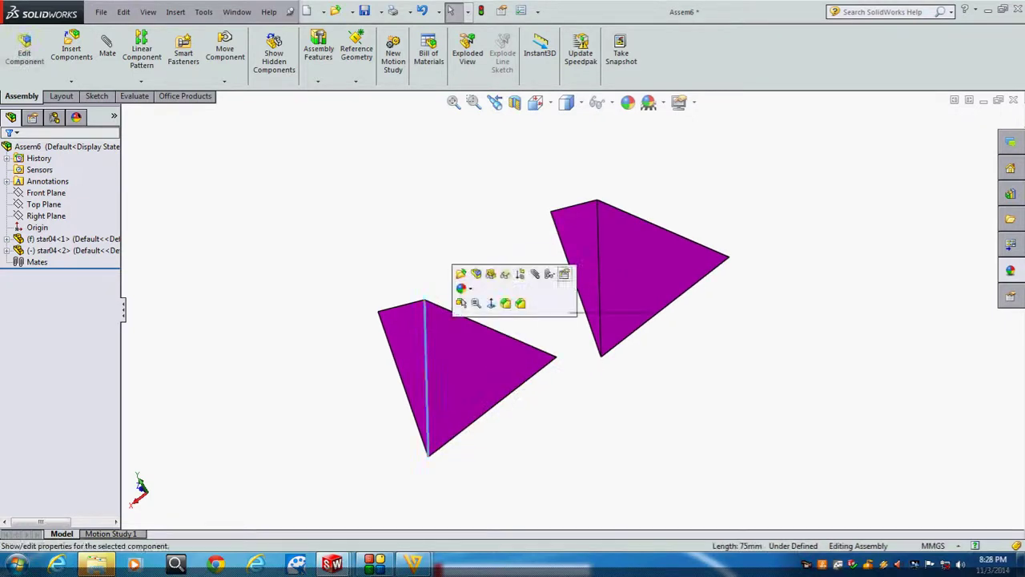
ctrl+click(598, 281)
click(107, 47)
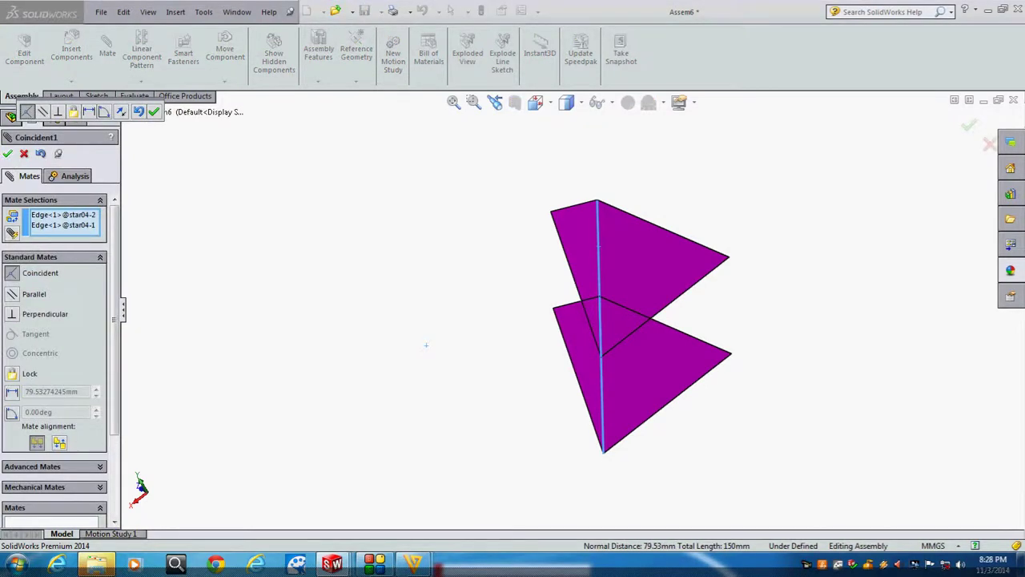
Accept Coincident1, swing the second pyramid about the shared edge, and finish mating
key(Return)
scroll(572, 309, up, 2)
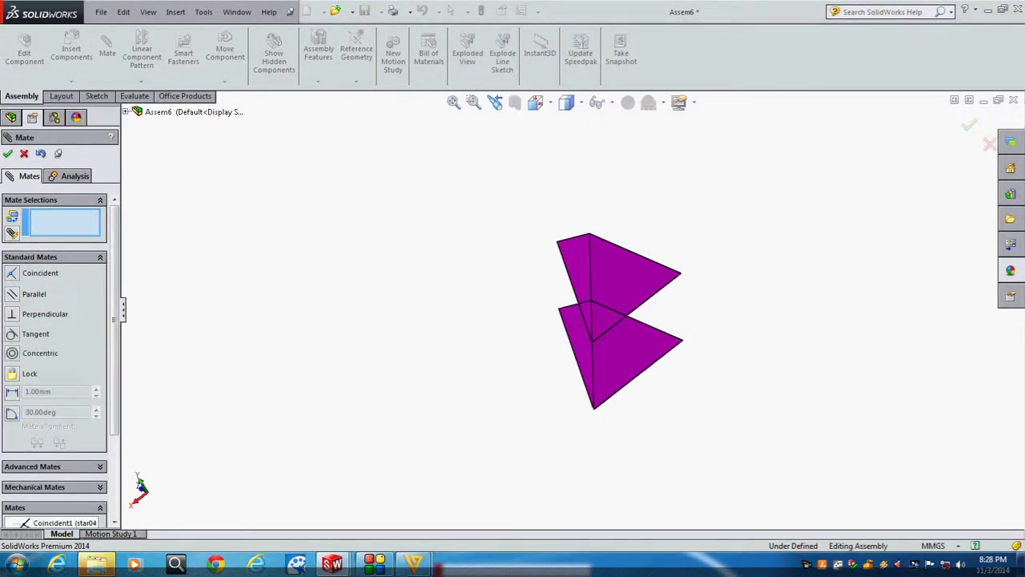
mouse_move(683, 340)
mouse_down()
mouse_move(496, 309)
mouse_move(499, 287)
mouse_up()
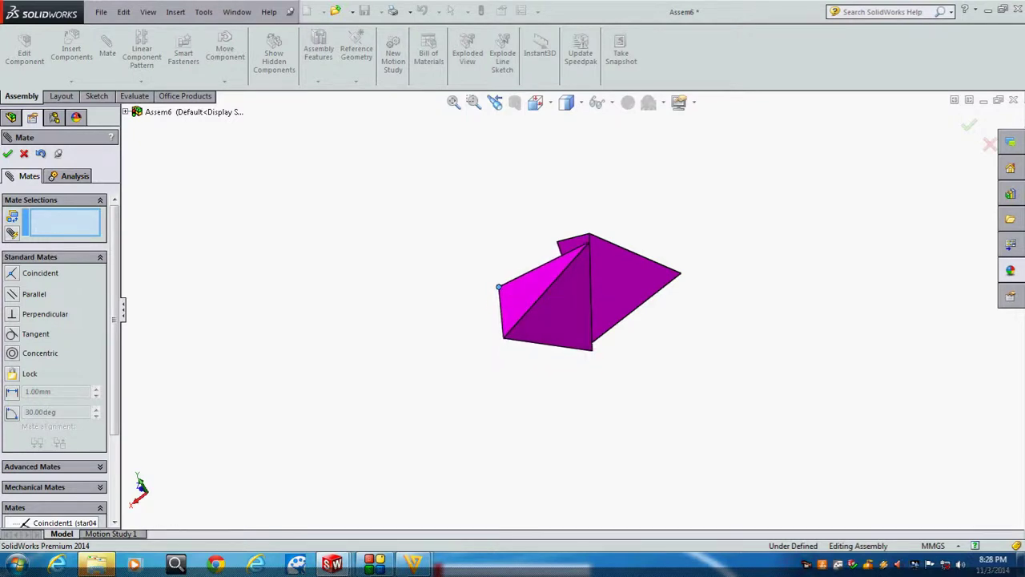
drag(498, 286, 479, 352)
middle_drag(479, 354, 484, 389)
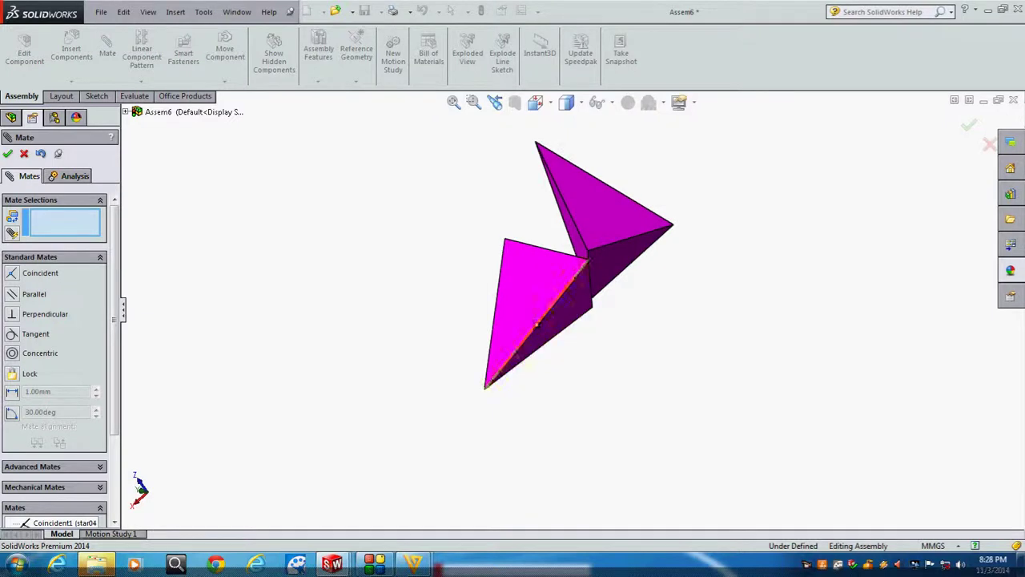
mouse_move(485, 388)
mouse_down()
mouse_move(488, 402)
mouse_move(443, 404)
mouse_up()
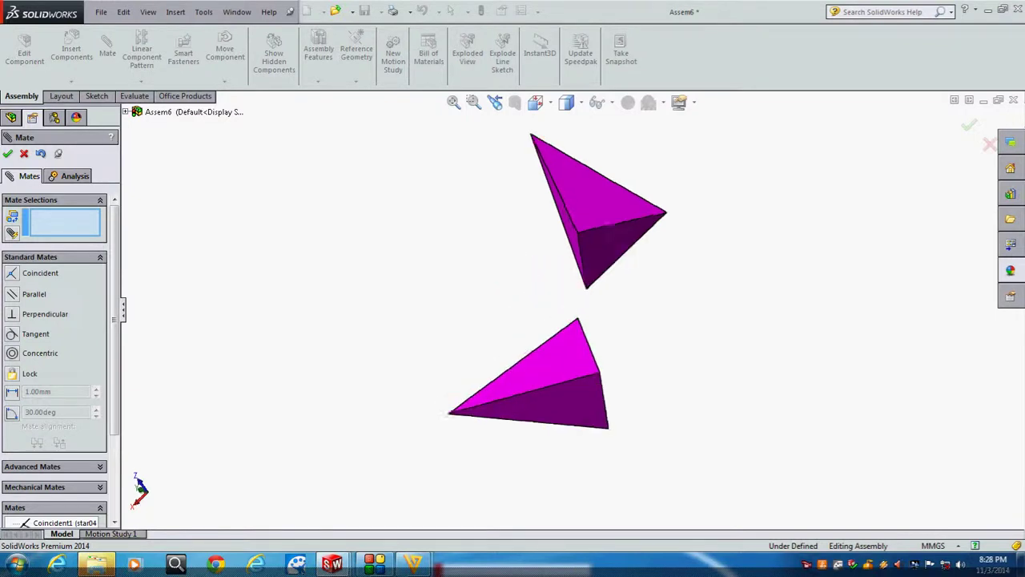
key(Up)
key(Up)
key(Up)
key(Up)
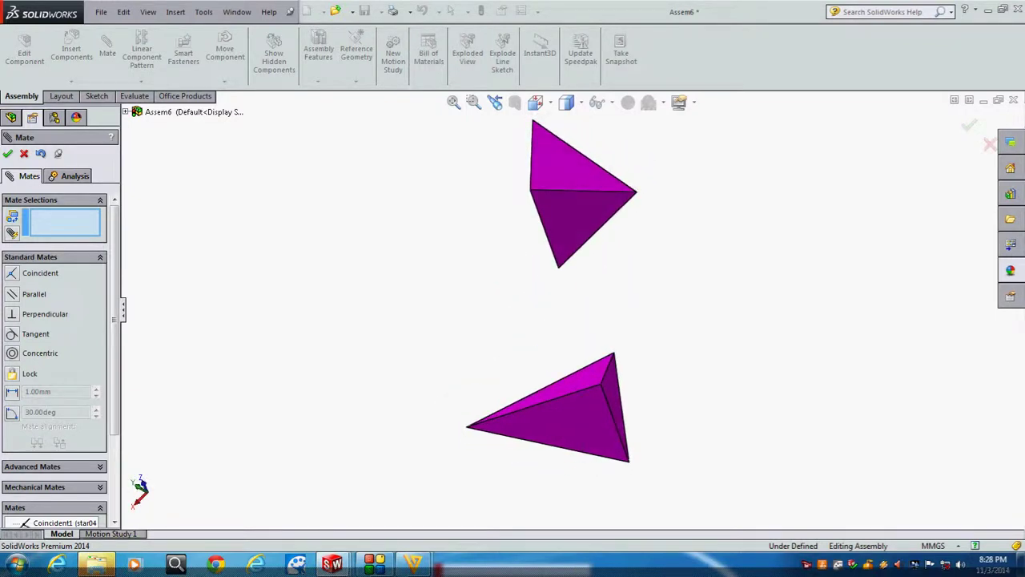
key(Up)
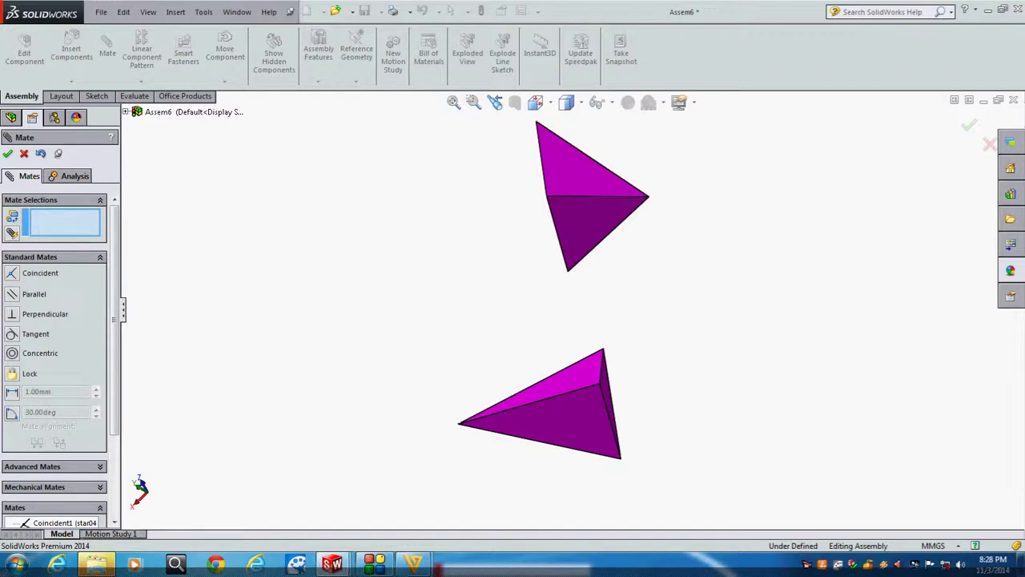
key(Escape)
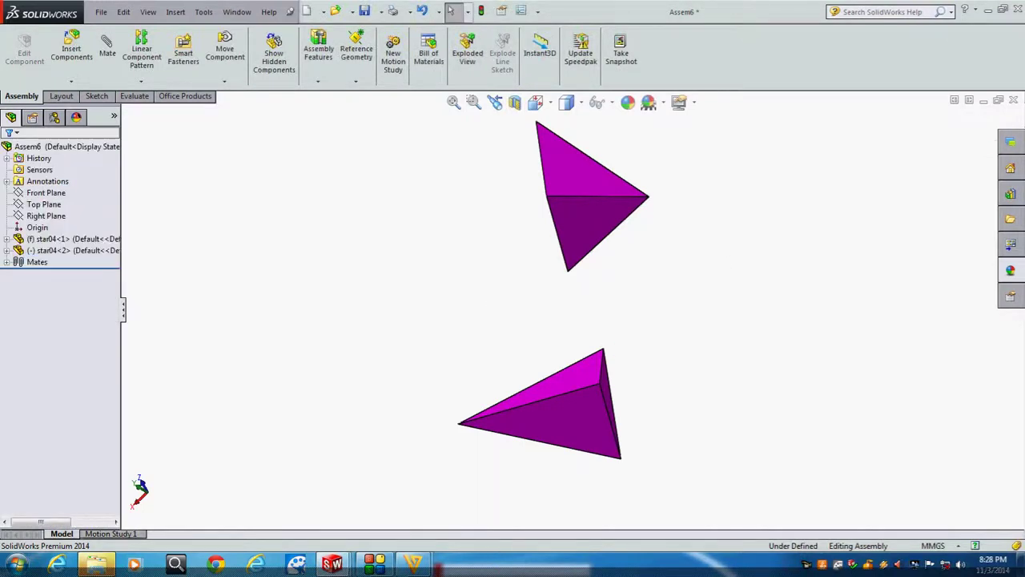
Move the lower pyramid toward the upper one and swing it around the joined edge
click(76, 273)
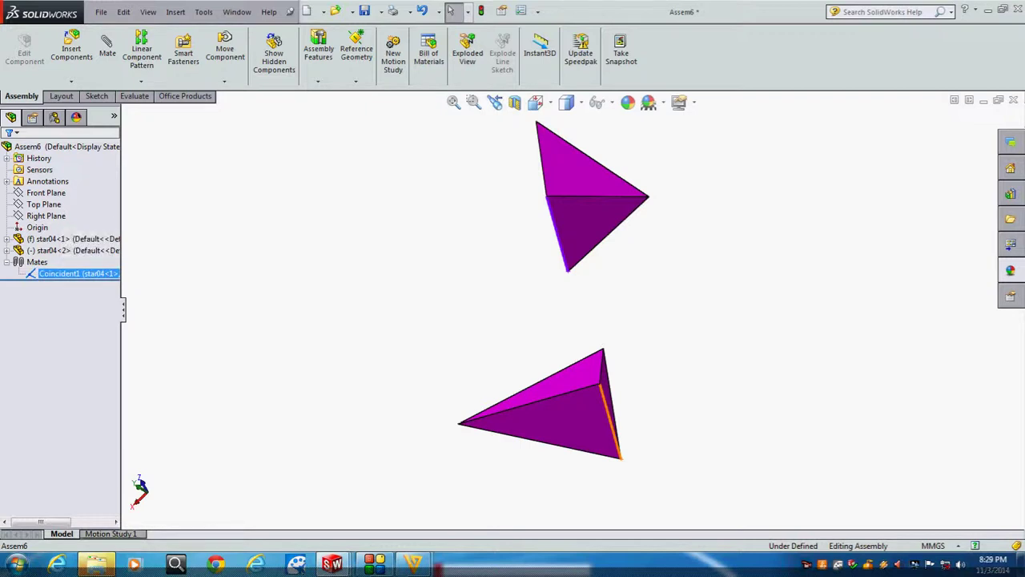
key(Escape)
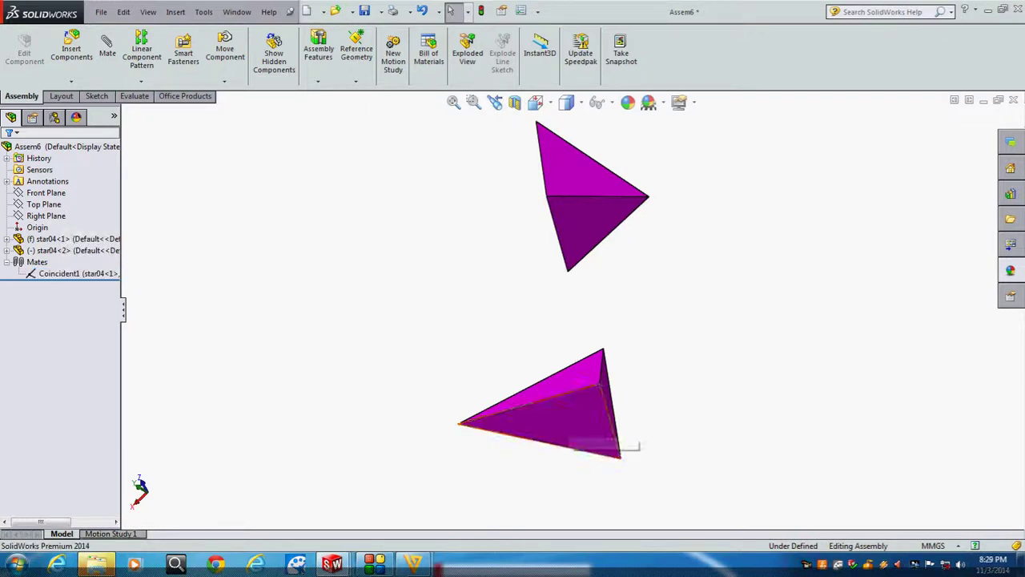
drag(625, 446, 569, 417)
drag(520, 336, 492, 241)
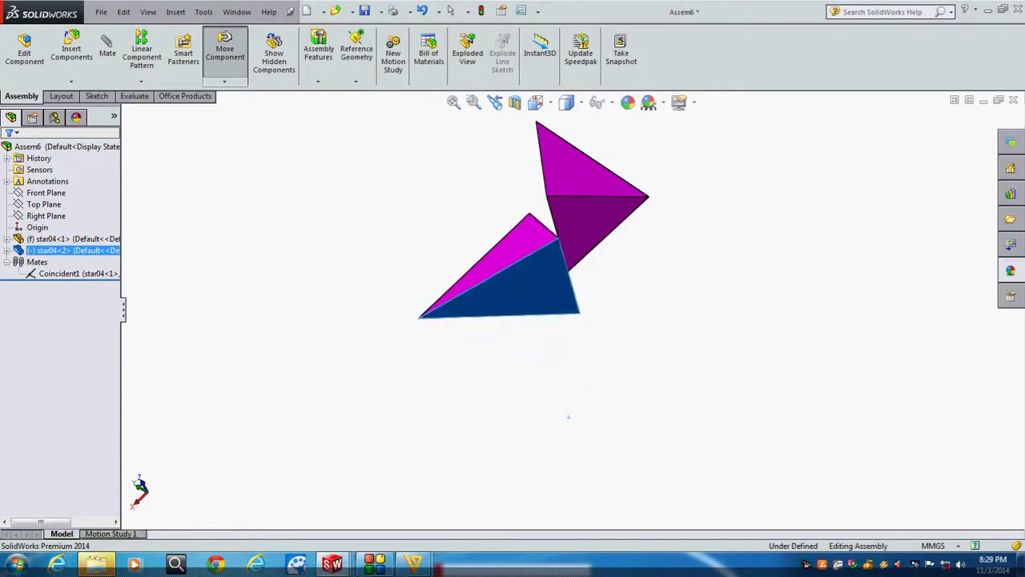
click(451, 10)
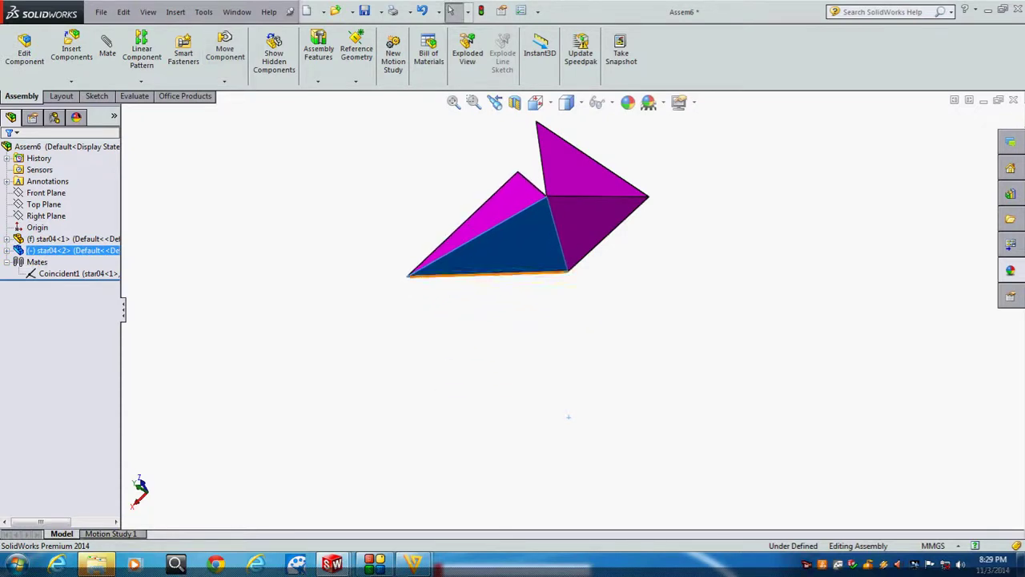
drag(408, 276, 481, 341)
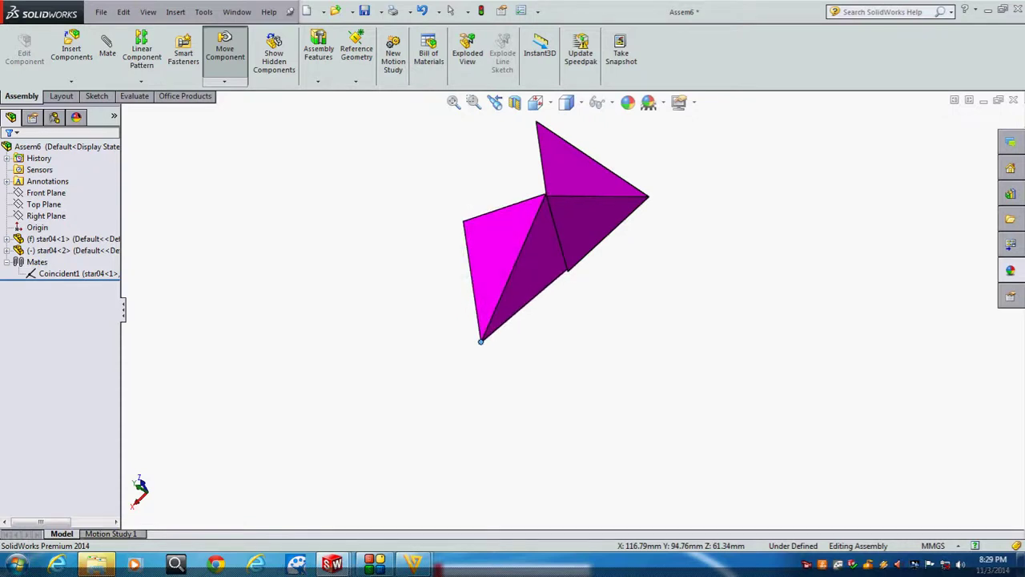
drag(480, 341, 470, 344)
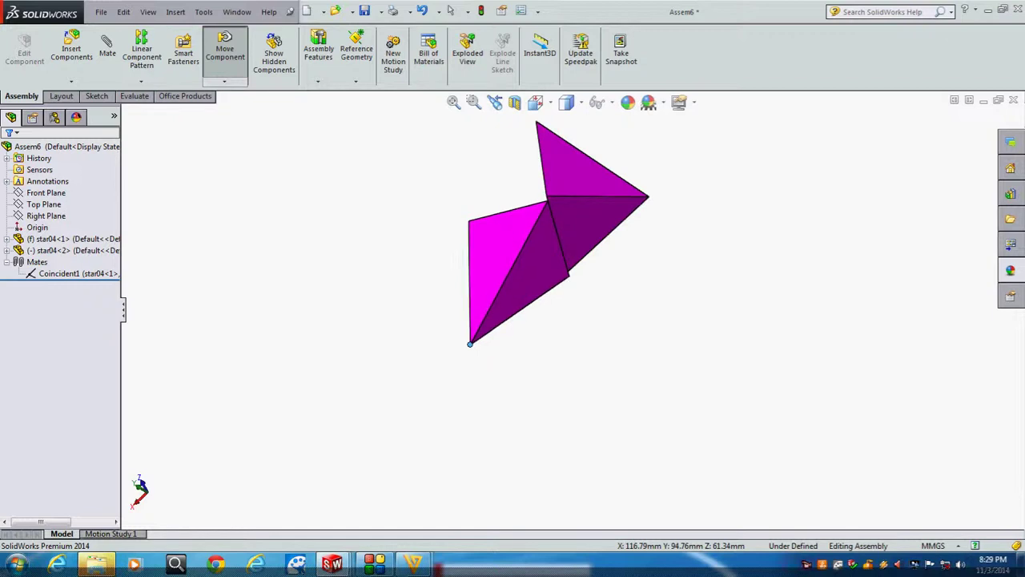
click(450, 10)
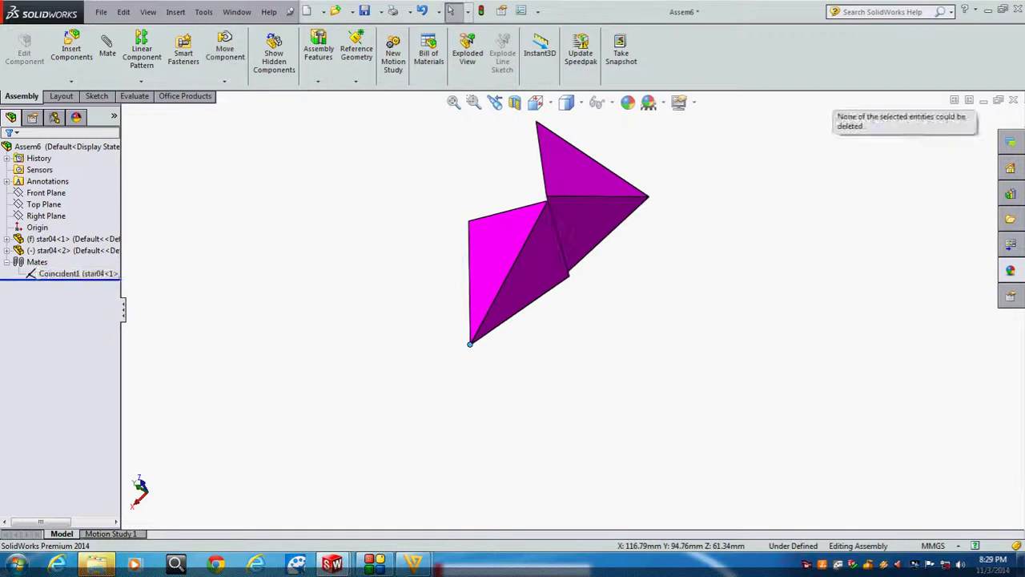
Pull the lower pyramid down and away from the upper one
middle_drag(561, 360, 513, 288)
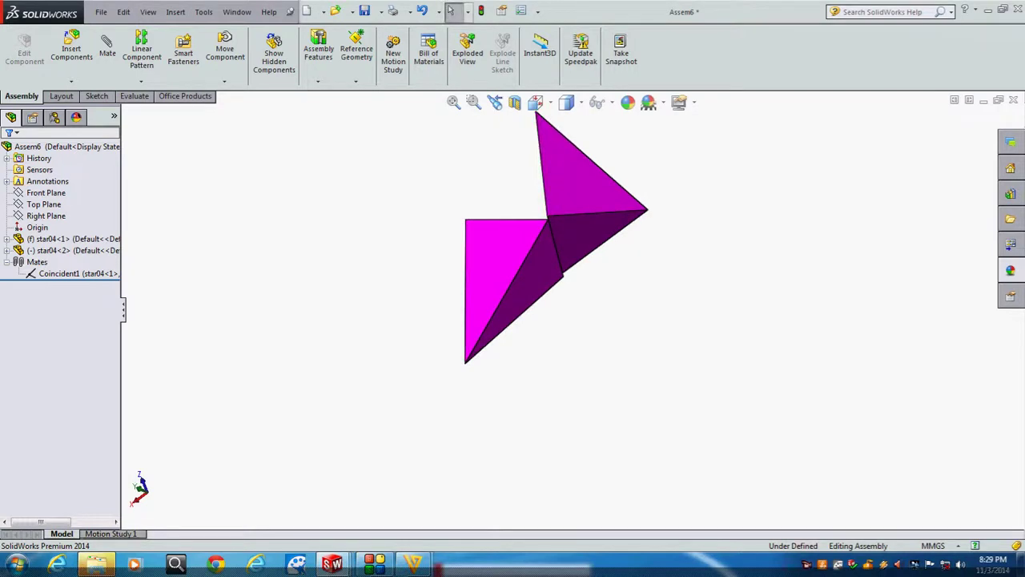
mouse_move(512, 289)
middle_down()
mouse_move(560, 265)
mouse_move(585, 233)
middle_up()
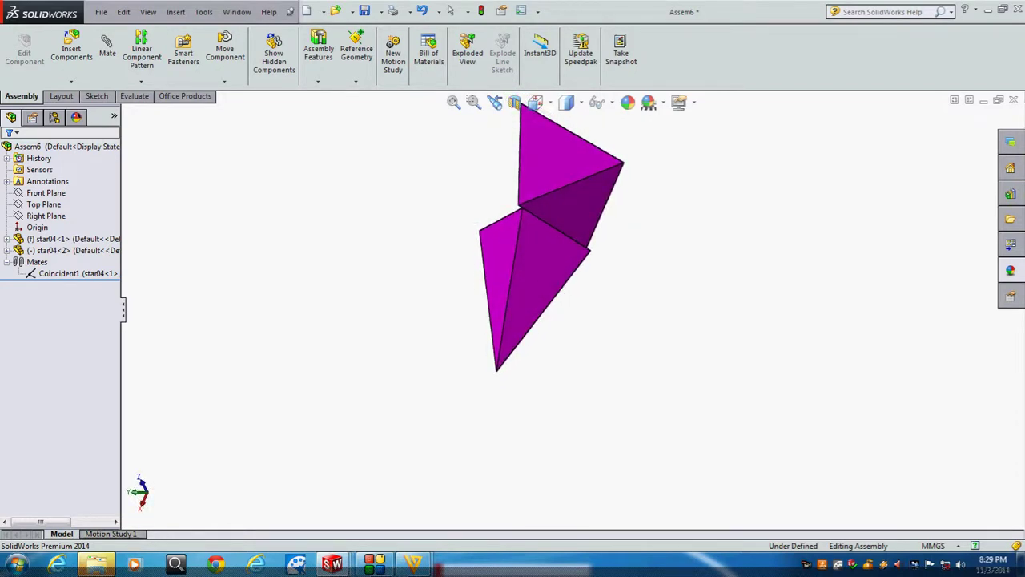
middle_drag(585, 232, 576, 240)
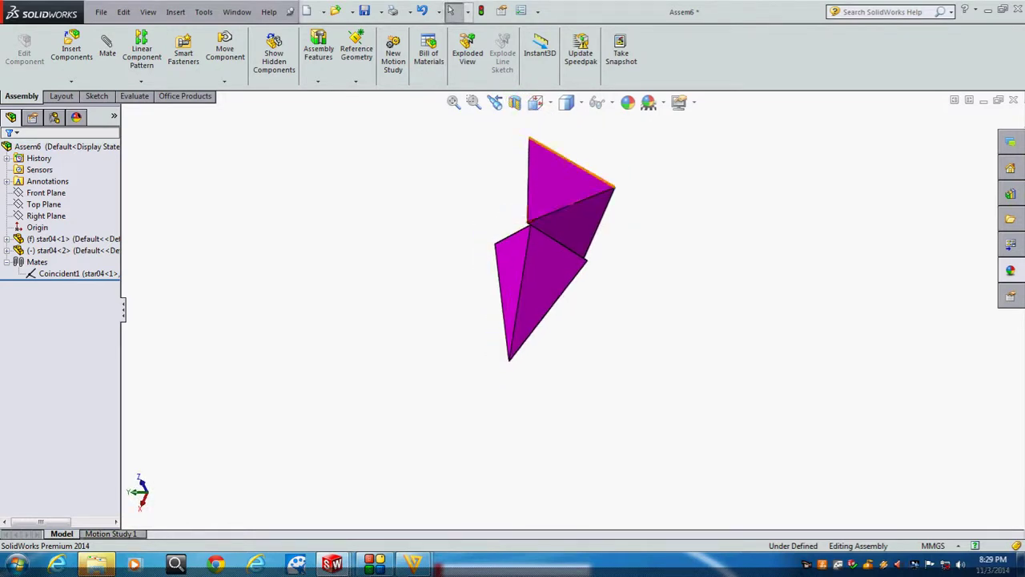
middle_drag(569, 164, 576, 188)
click(477, 365)
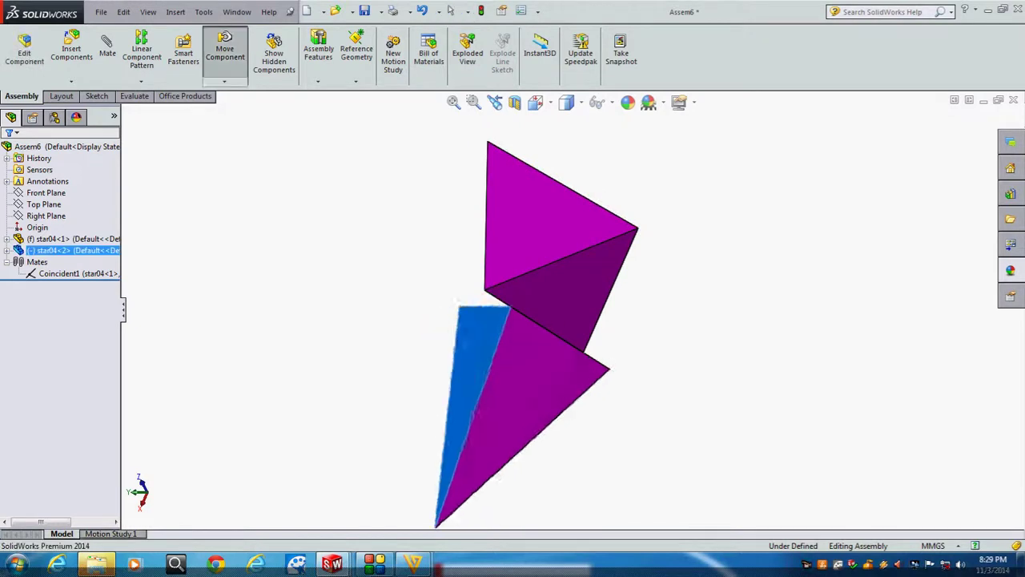
drag(477, 365, 578, 439)
key(Escape)
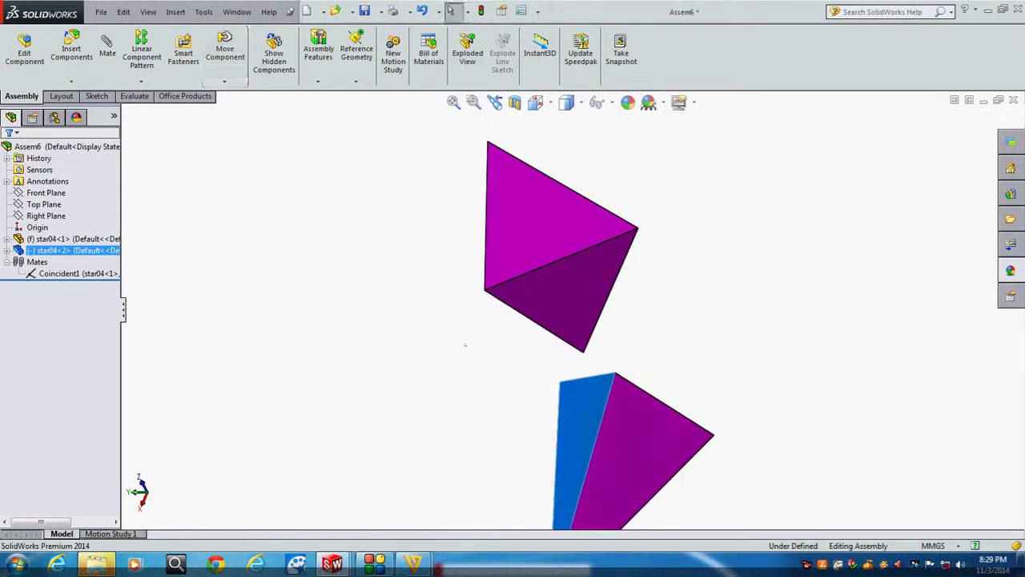
click(466, 345)
Delete the Coincident1 mate from the Mates folder
click(76, 273)
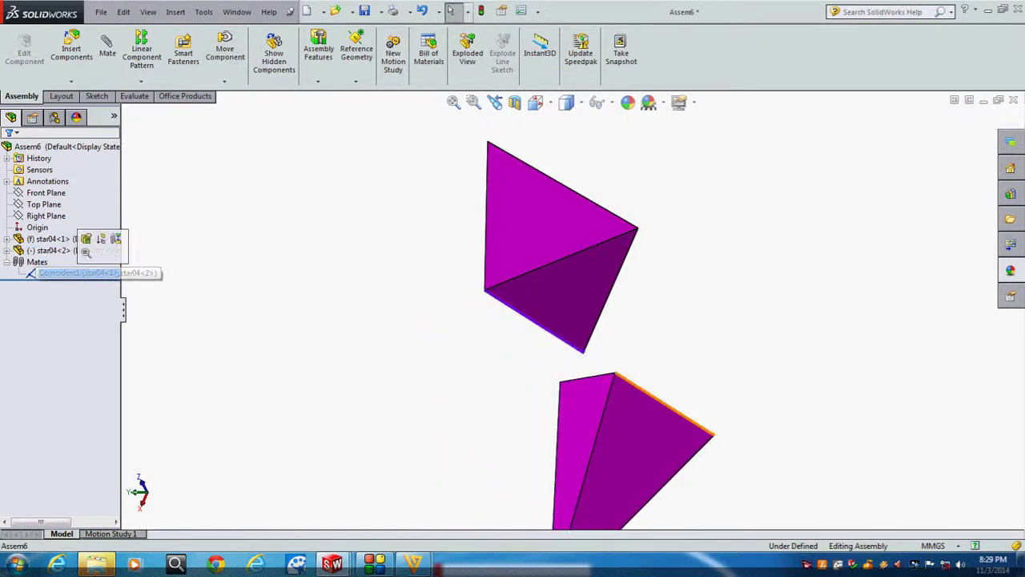
key(Delete)
key(Return)
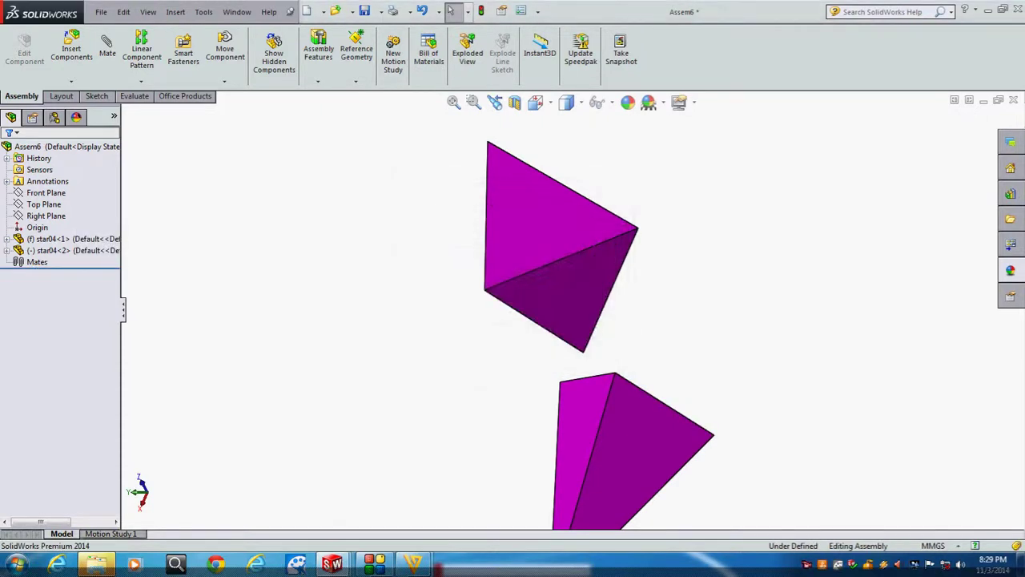
click(72, 49)
Insert a third star04 copy and mate one of its edges coincident with the first copy
click(30, 301)
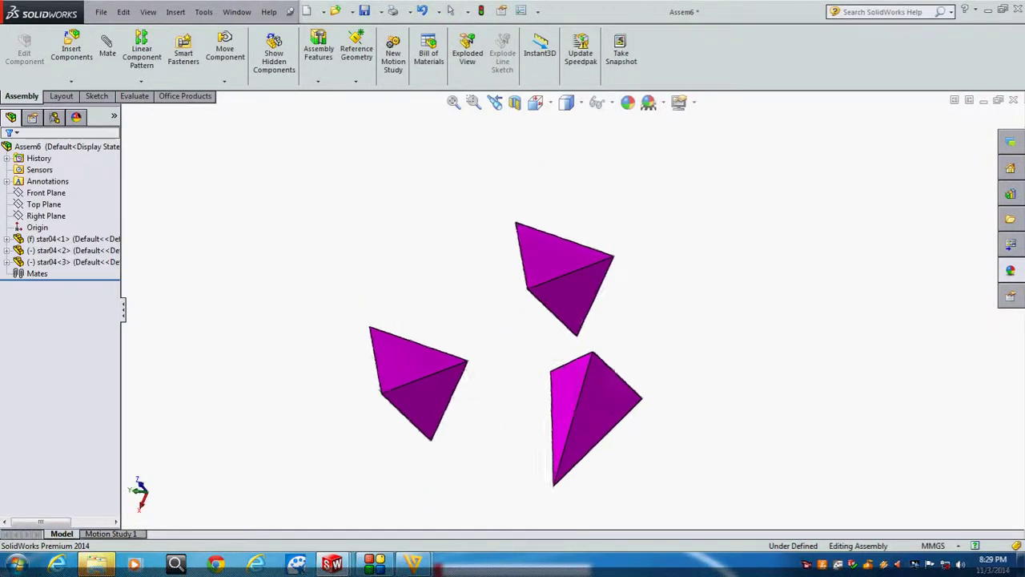
click(442, 399)
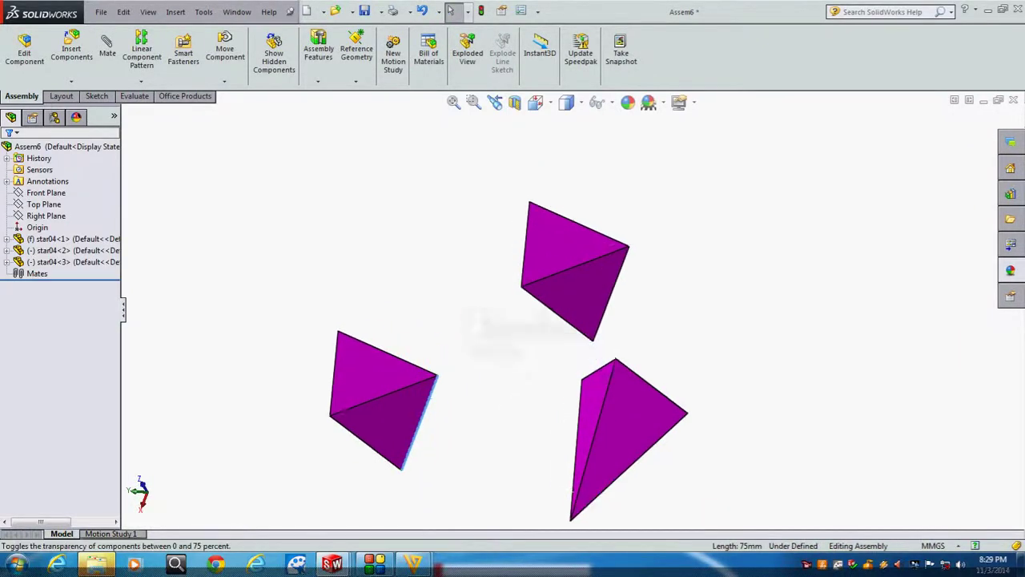
ctrl+click(558, 313)
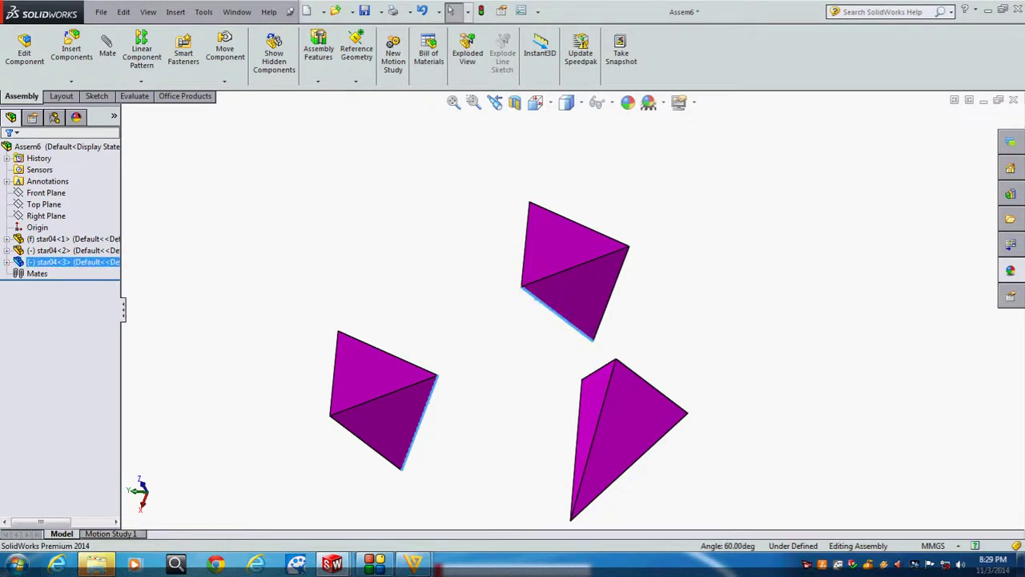
click(107, 48)
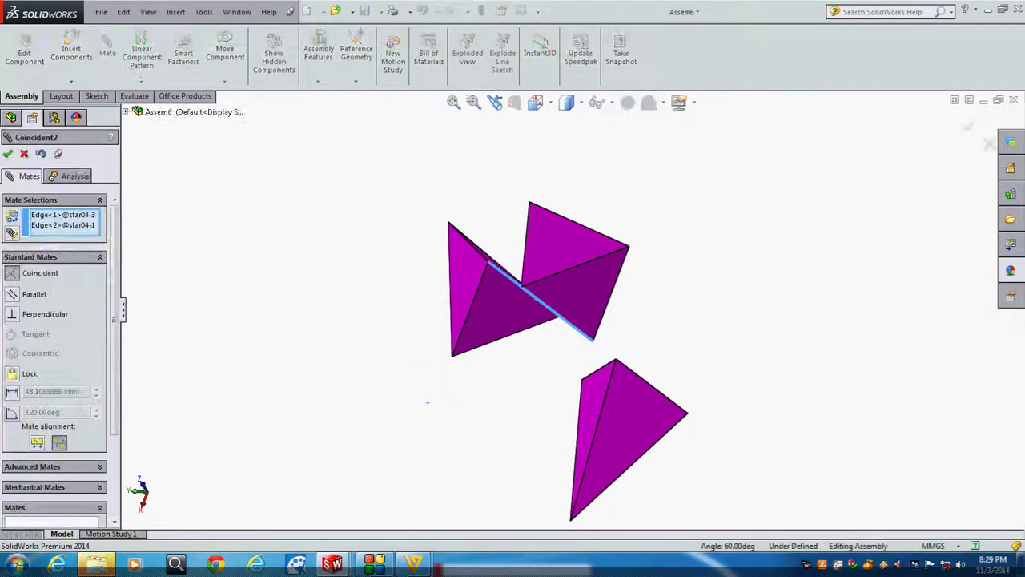
key(Return)
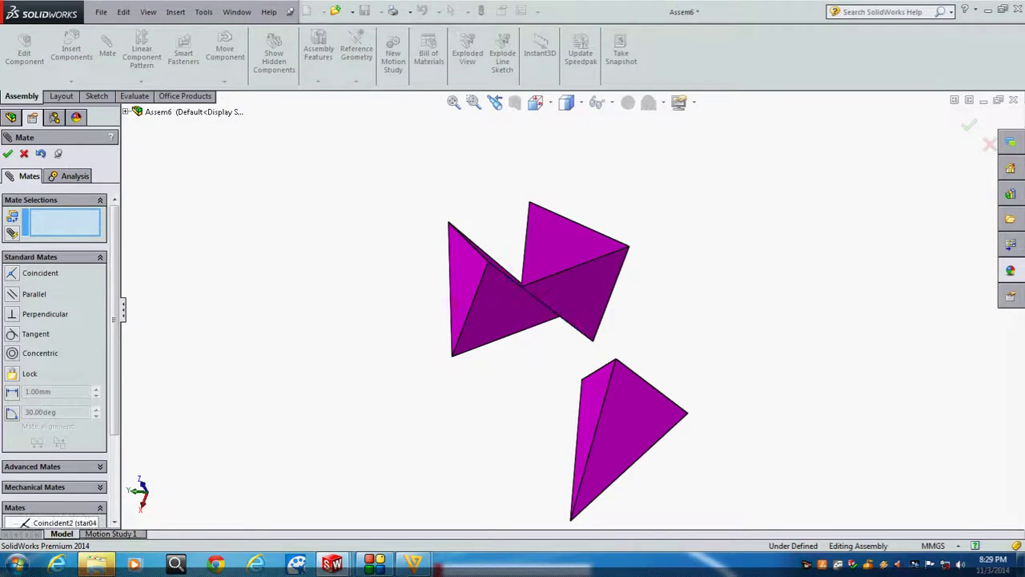
key(Return)
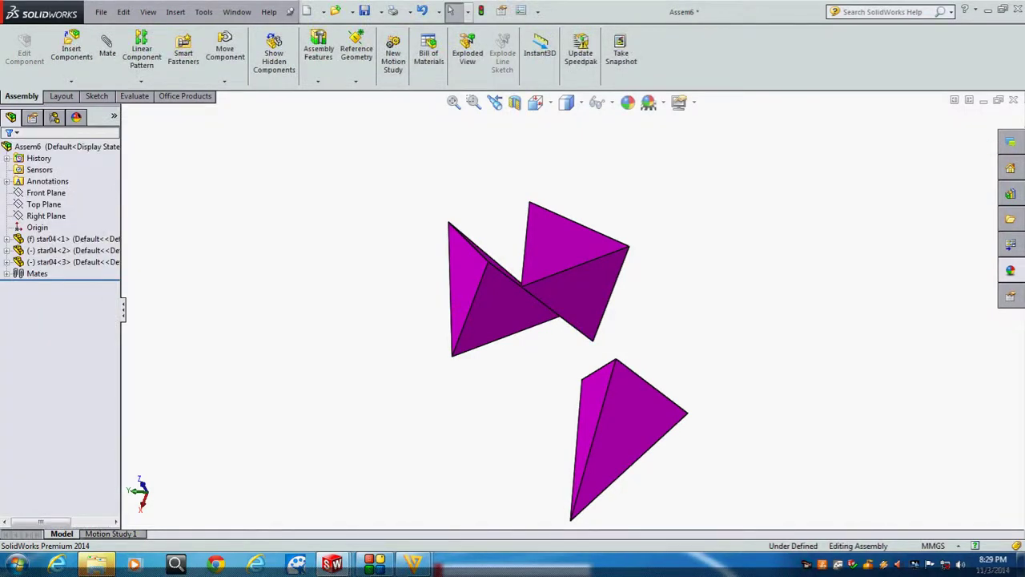
Swing the new pyramid about its mated edge, shift the bottom pyramid, and pick a right-pyramid edge
drag(447, 222, 433, 340)
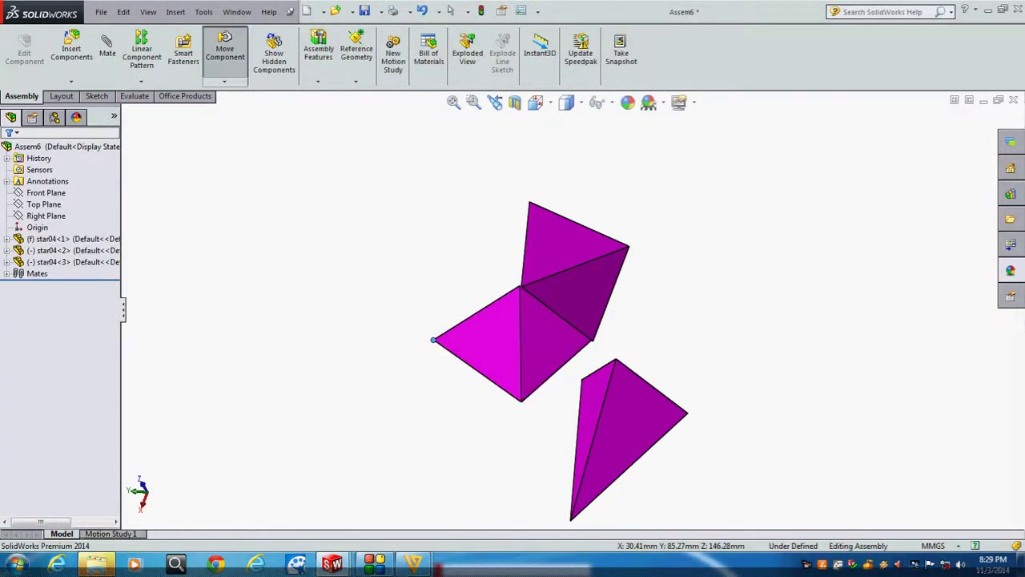
mouse_move(561, 360)
middle_down()
mouse_move(593, 337)
mouse_move(569, 353)
middle_up()
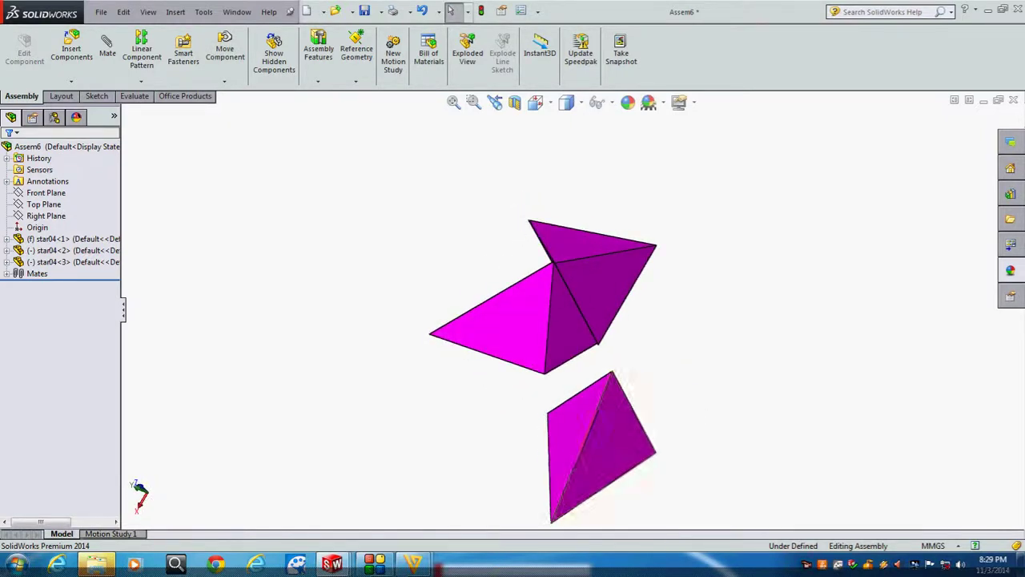
drag(589, 444, 729, 360)
click(451, 10)
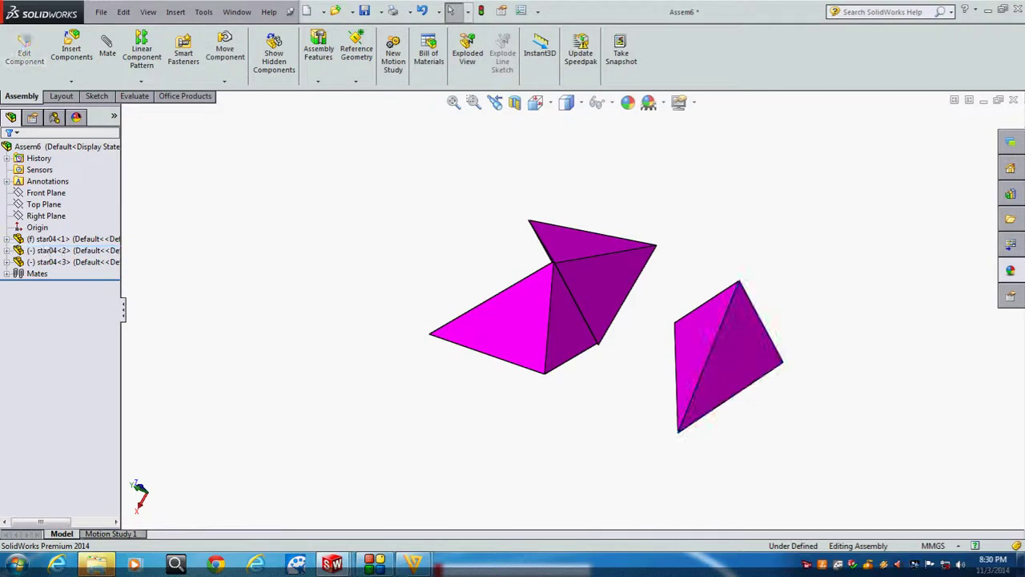
click(761, 327)
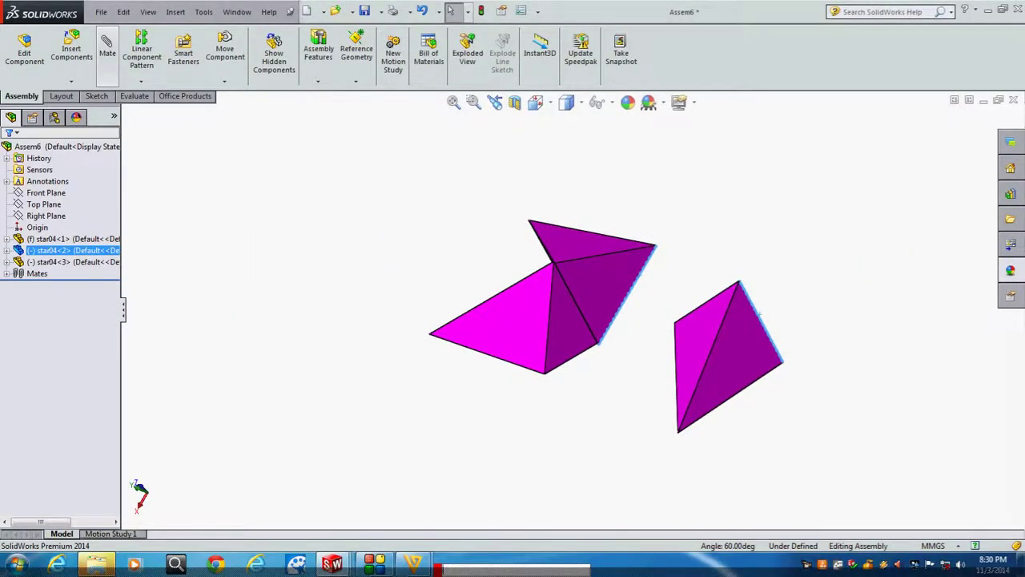
Accept the Coincident3 edge mate and swing the left and right pyramids about their mated edges
click(107, 48)
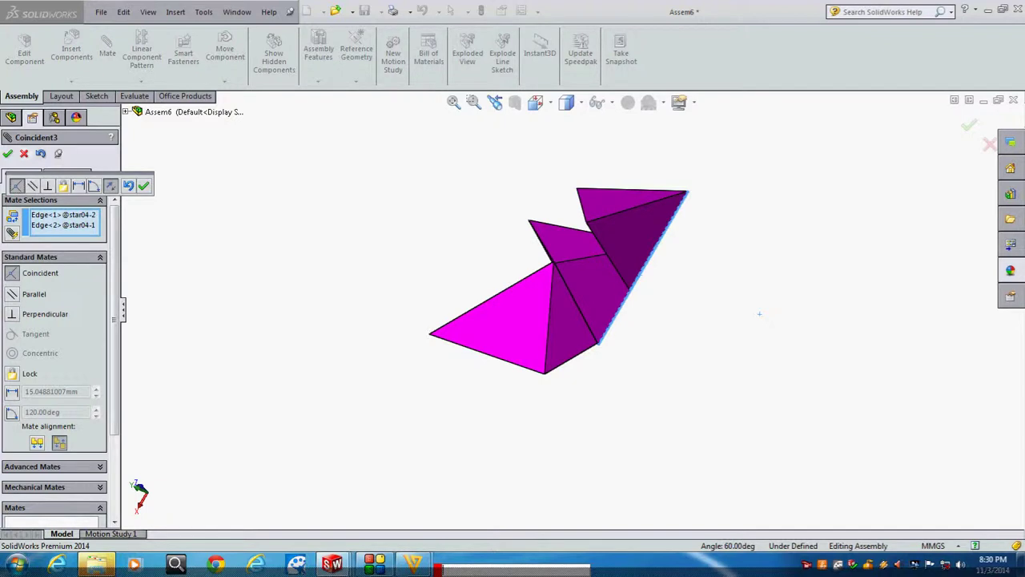
click(143, 185)
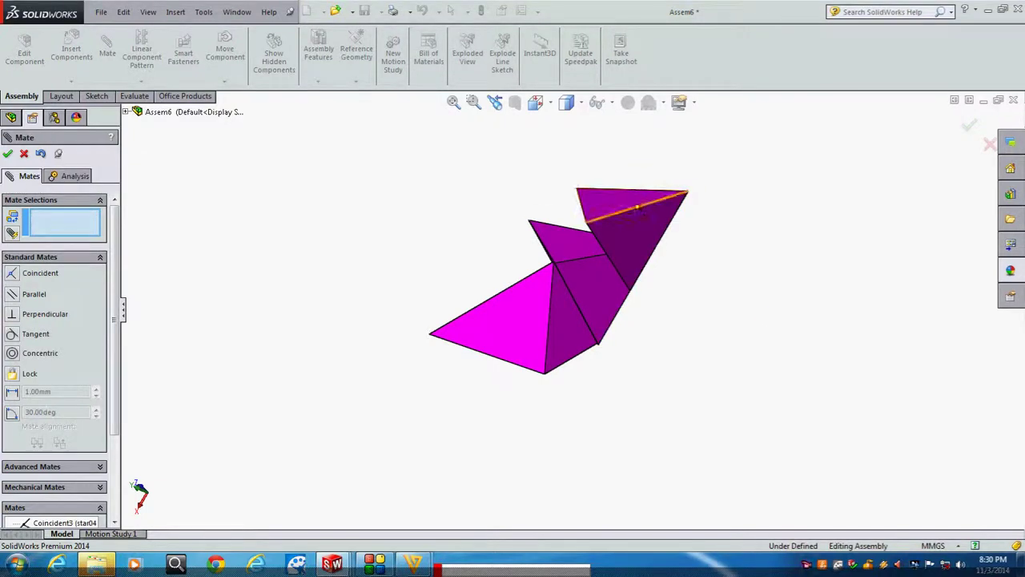
drag(586, 223, 765, 373)
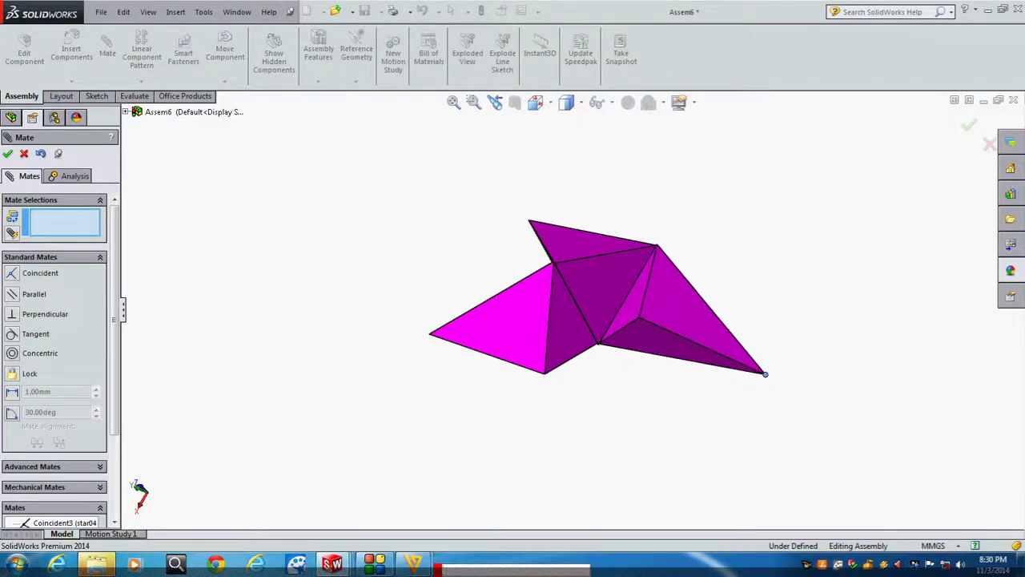
middle_drag(587, 224, 593, 228)
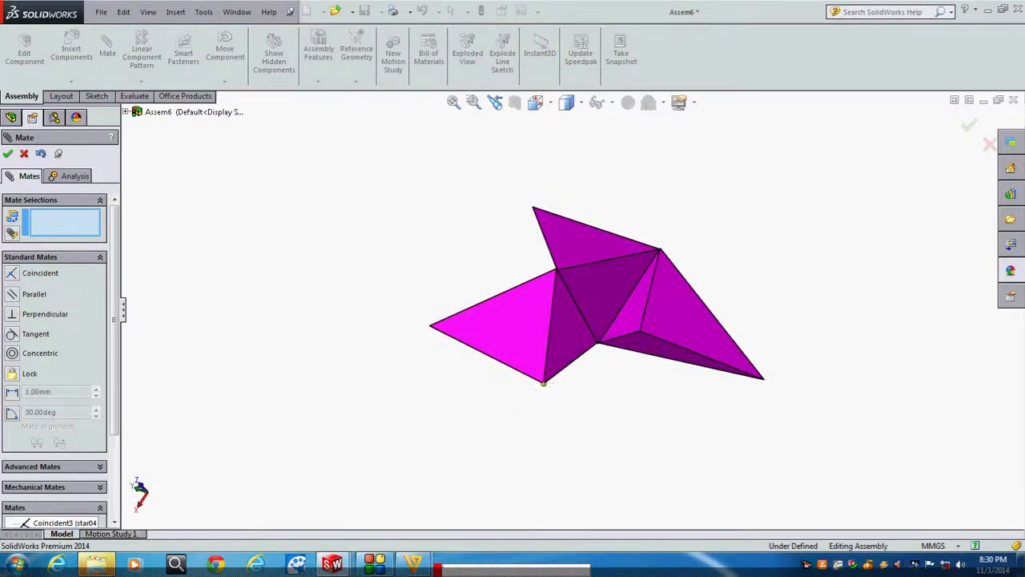
drag(544, 382, 636, 351)
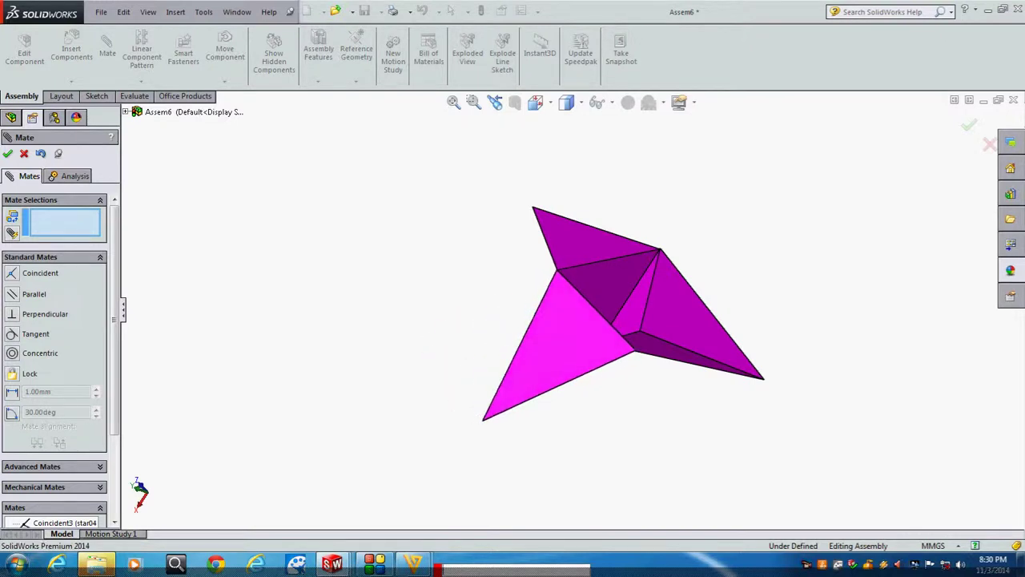
Mate an edge of the second pyramid coincident with an edge of the third, forming Coincident4
middle_drag(585, 316, 591, 322)
scroll(592, 322, down, 3)
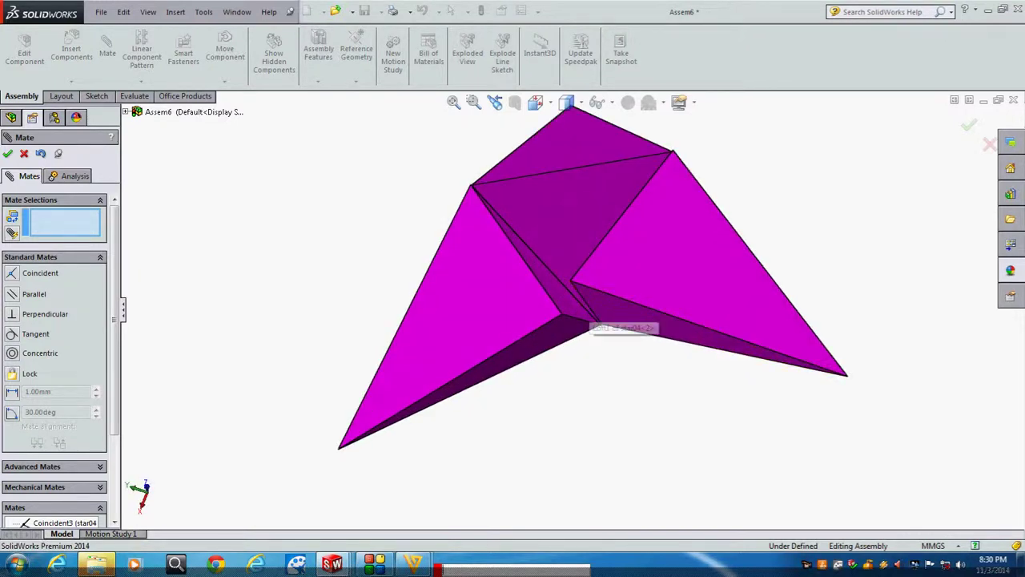
click(585, 303)
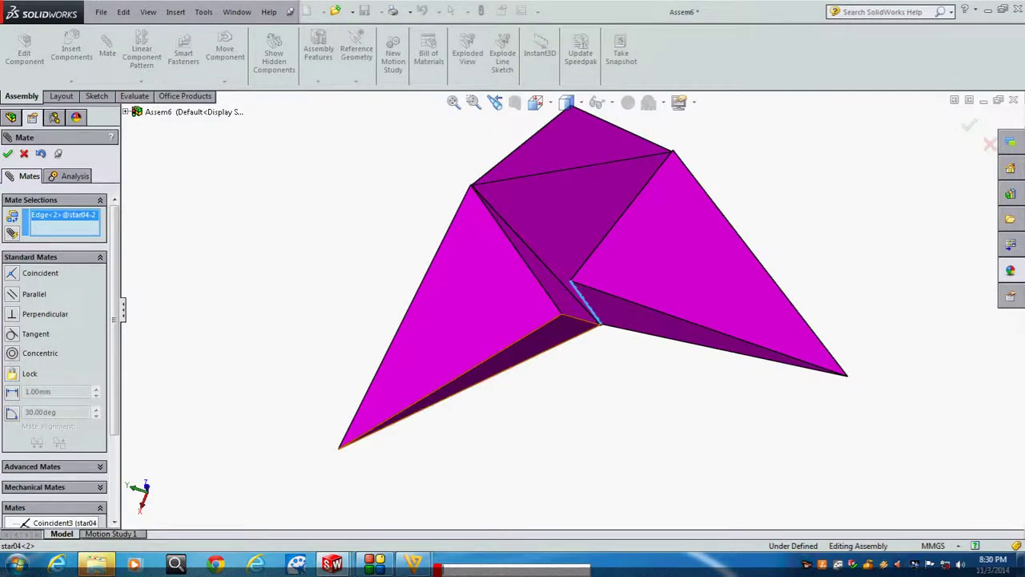
click(573, 317)
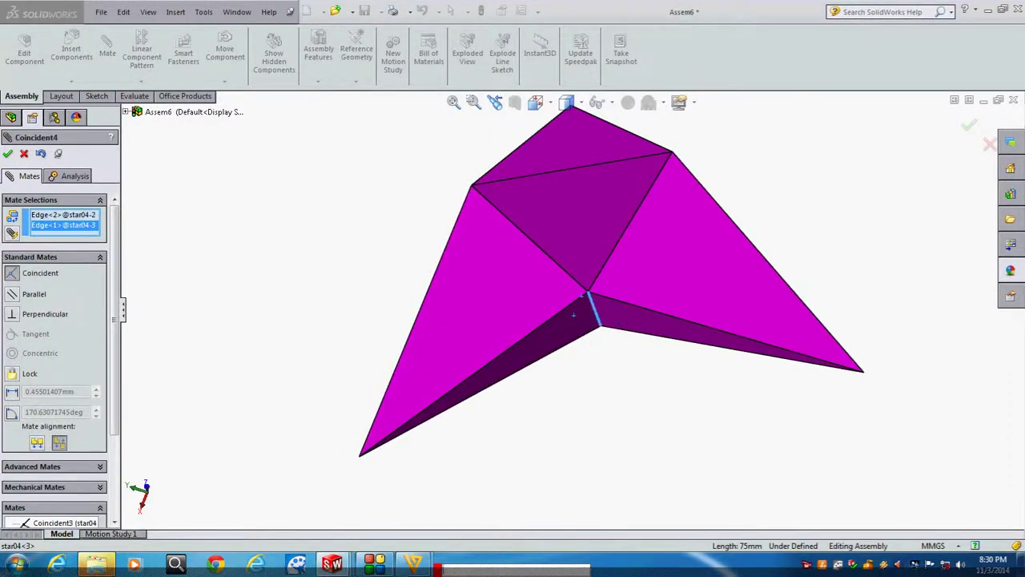
key(Return)
scroll(574, 315, up, 3)
mouse_move(574, 315)
middle_down()
mouse_move(608, 304)
mouse_move(593, 320)
middle_up()
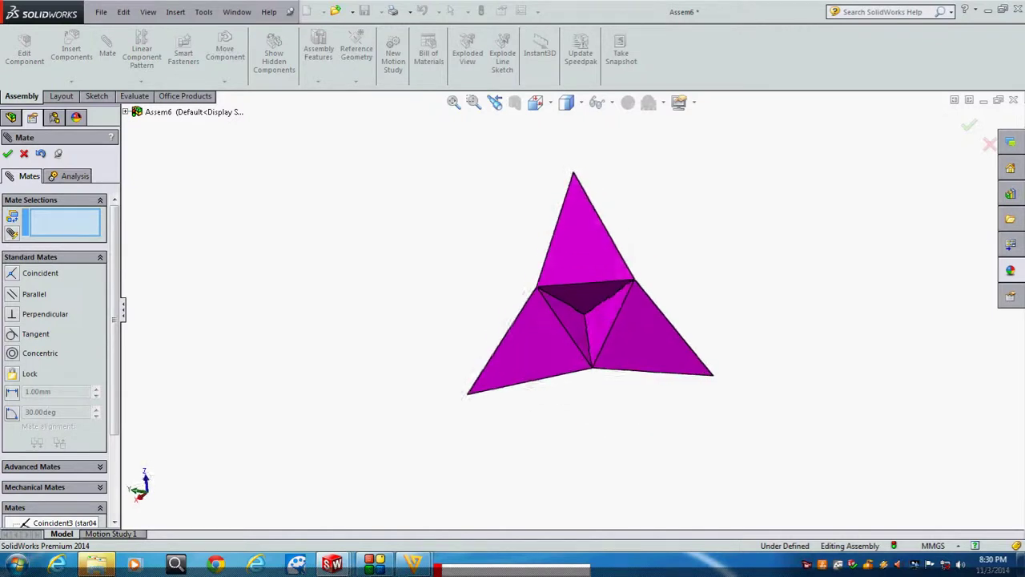
click(24, 153)
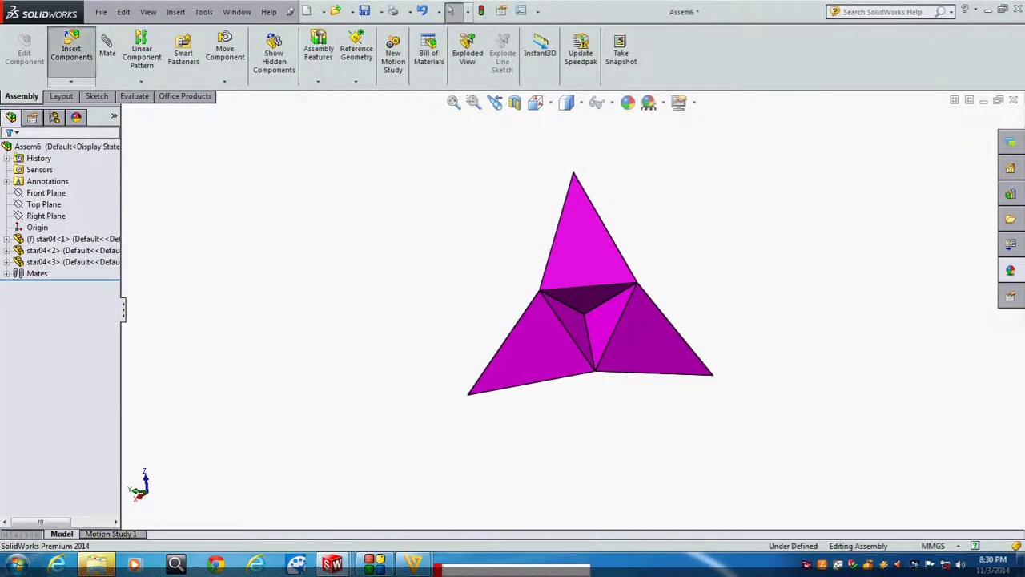
Insert a fourth star04 pyramid to the left of the three-piece cluster
click(71, 52)
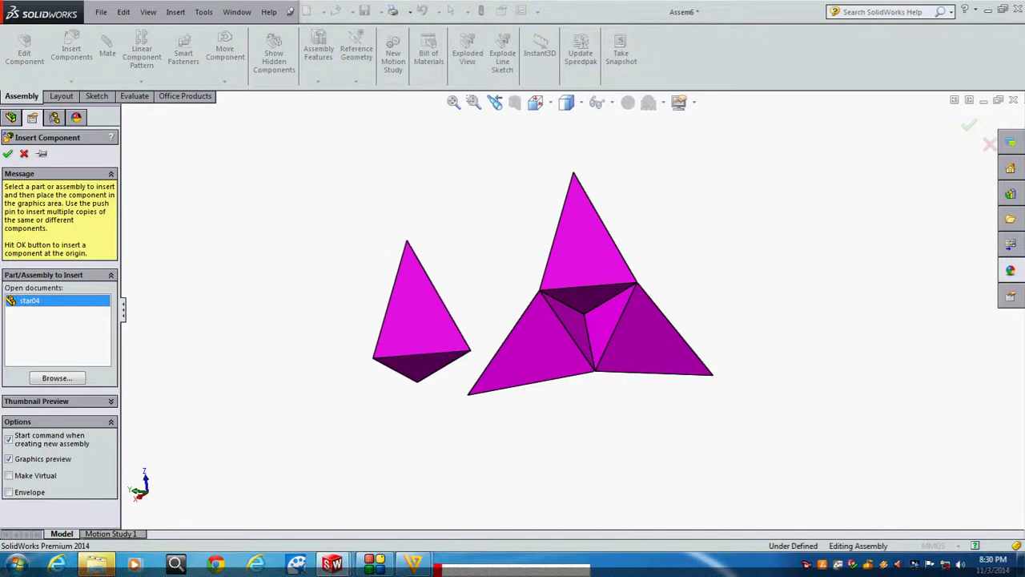
click(346, 296)
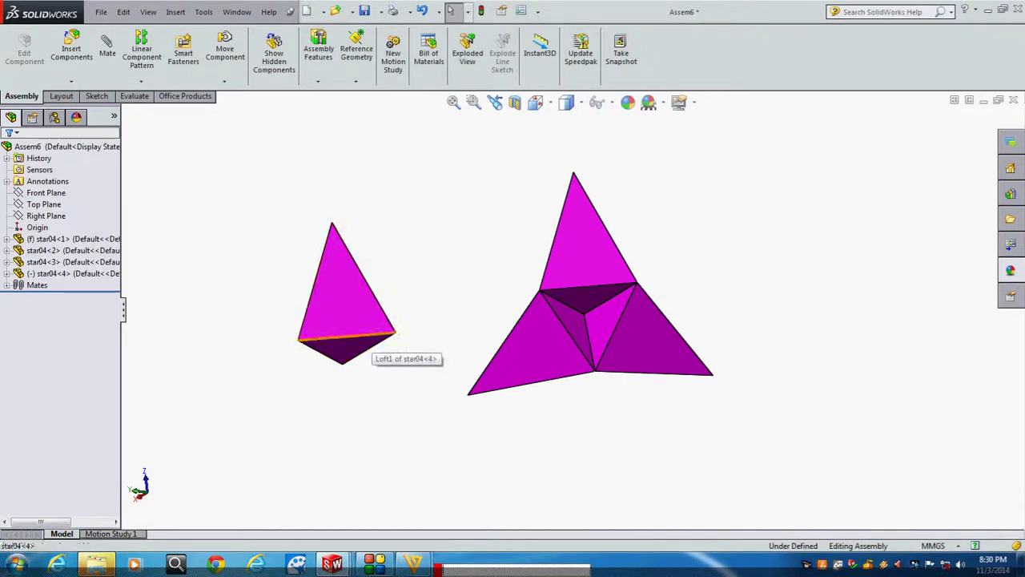
click(365, 335)
ctrl+click(564, 287)
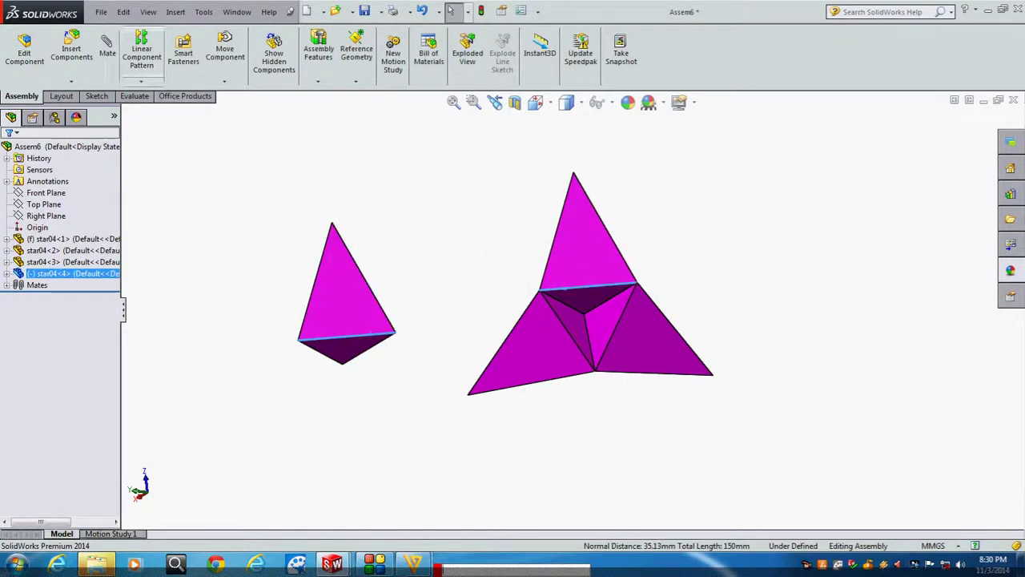
click(71, 52)
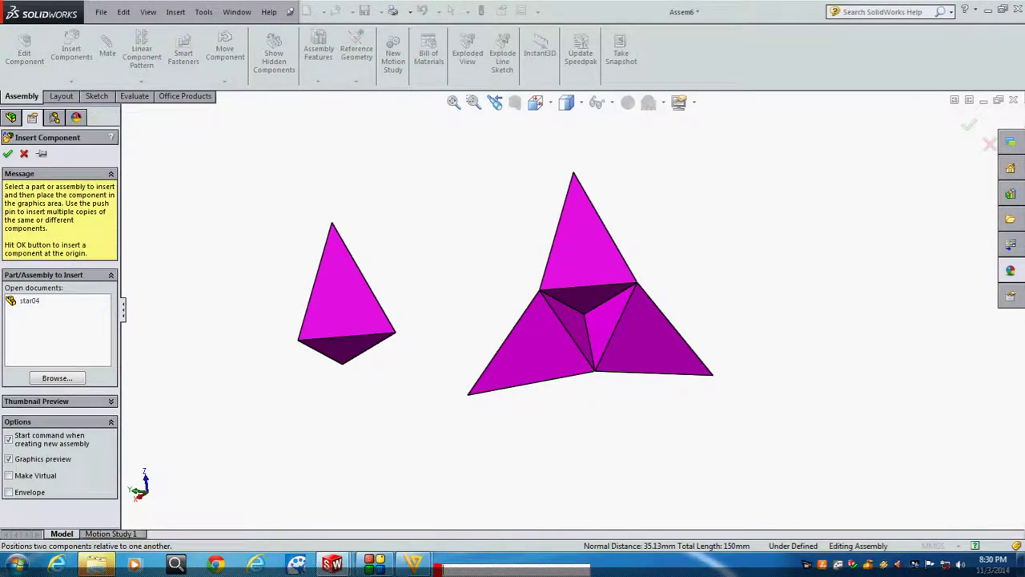
key(Escape)
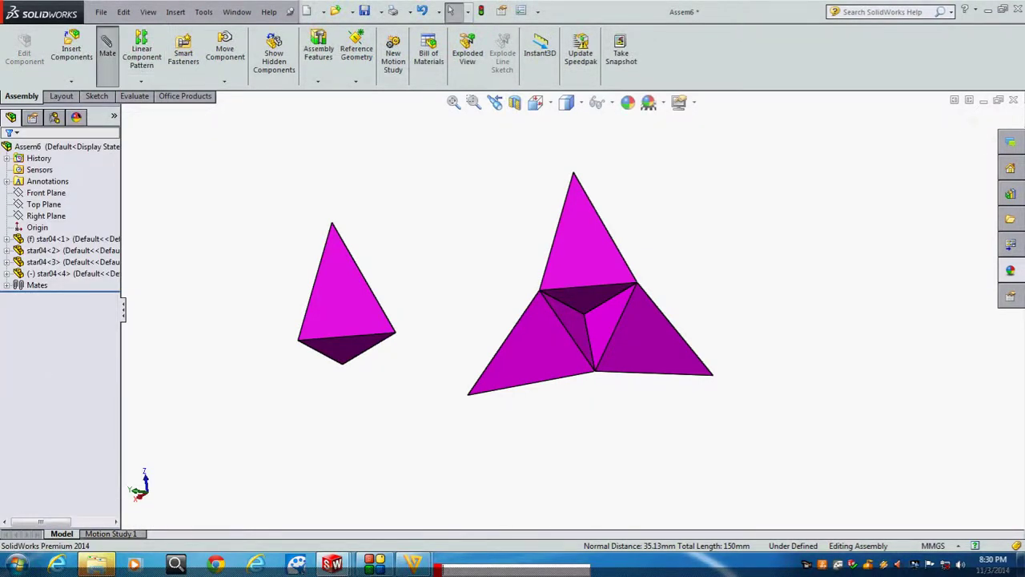
Mate the fourth pyramid's bottom edge coincident with the first pyramid's edge, cancelling an over-defining second mate
click(107, 52)
click(589, 286)
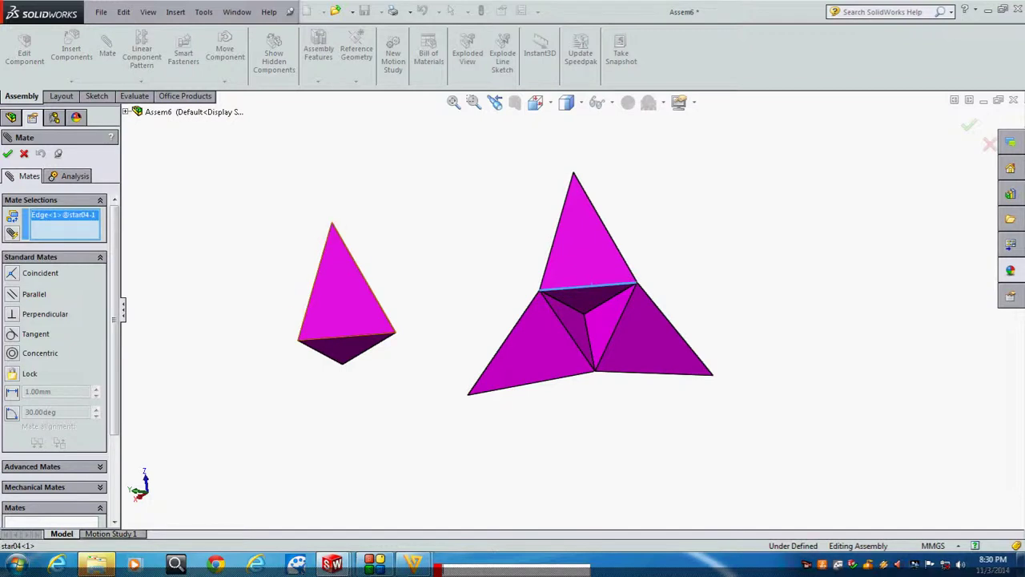
click(346, 335)
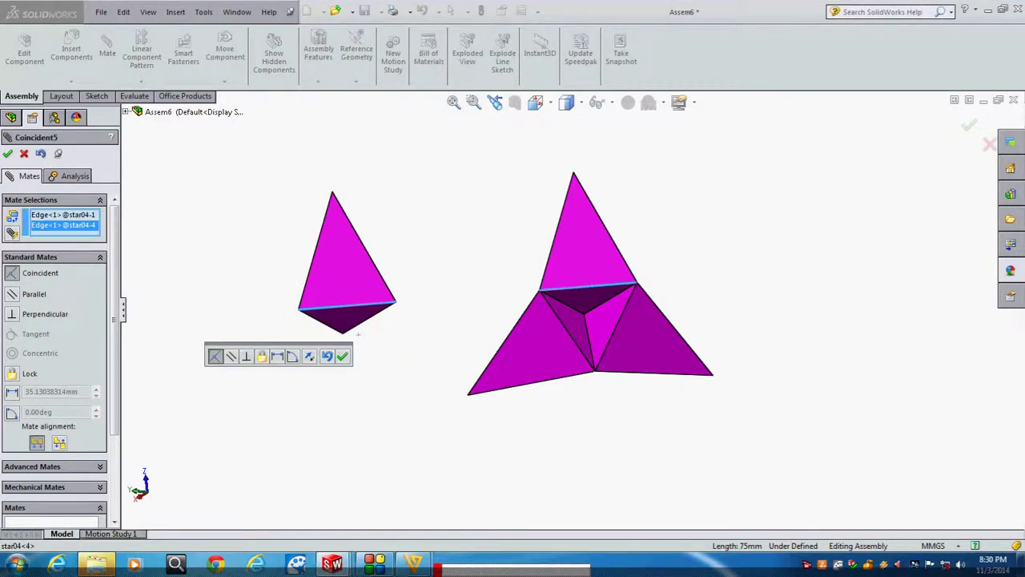
click(342, 356)
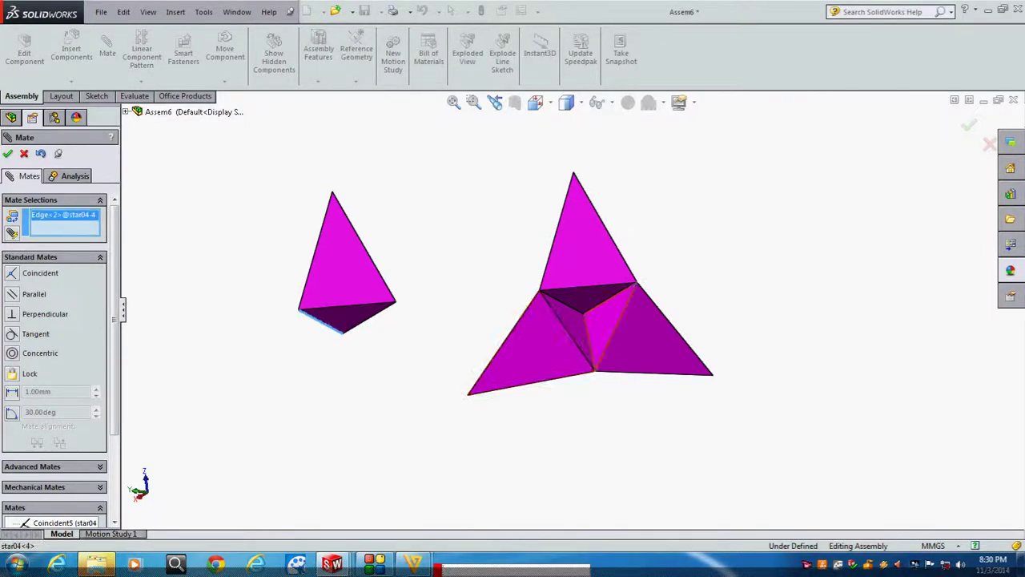
click(615, 332)
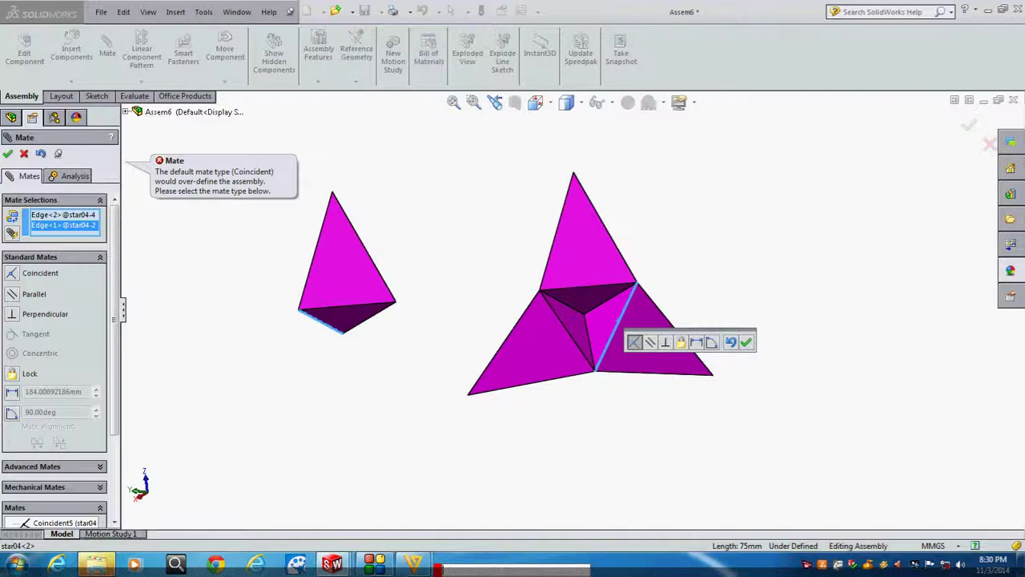
key(Escape)
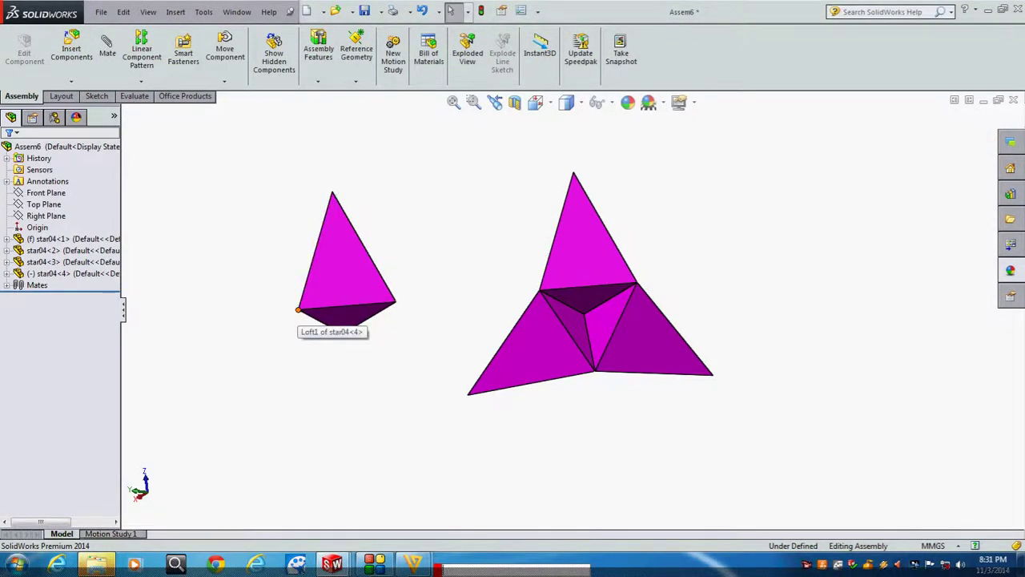
Drag the fourth pyramid beside the cluster and delete its Coincident5 mate
mouse_move(298, 310)
mouse_down()
mouse_move(471, 295)
mouse_move(431, 298)
mouse_up()
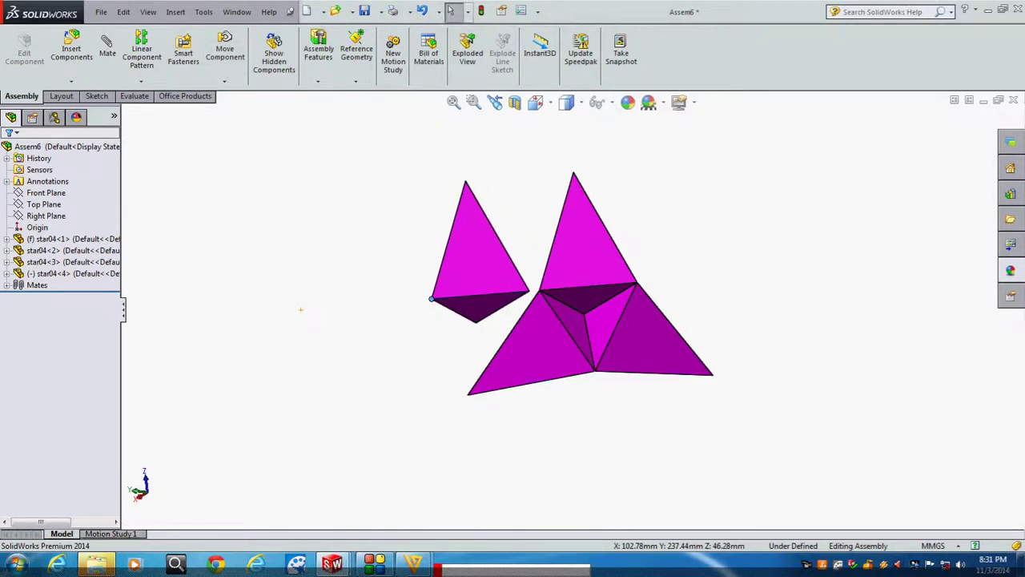
right_click(76, 331)
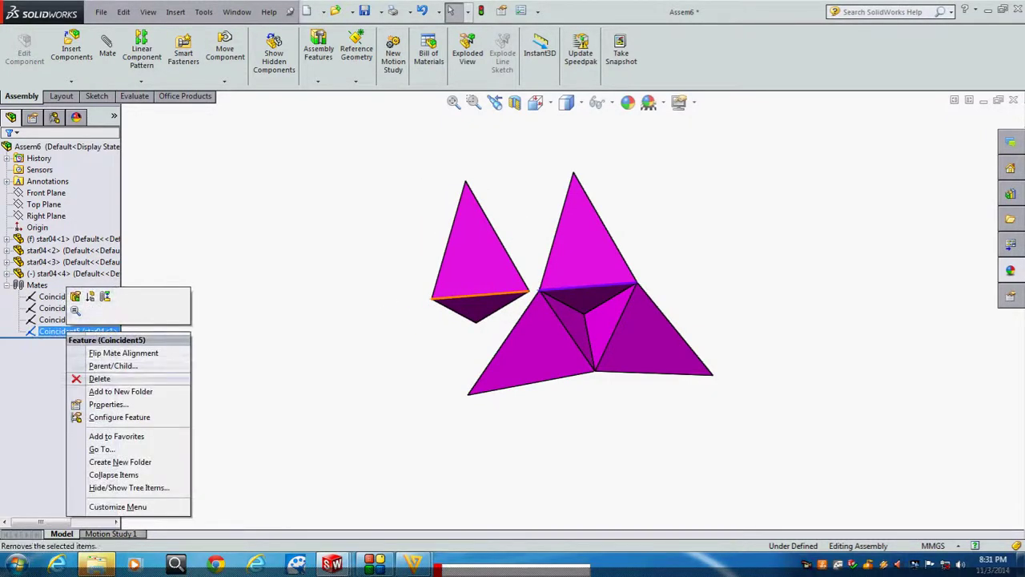
click(99, 378)
click(591, 217)
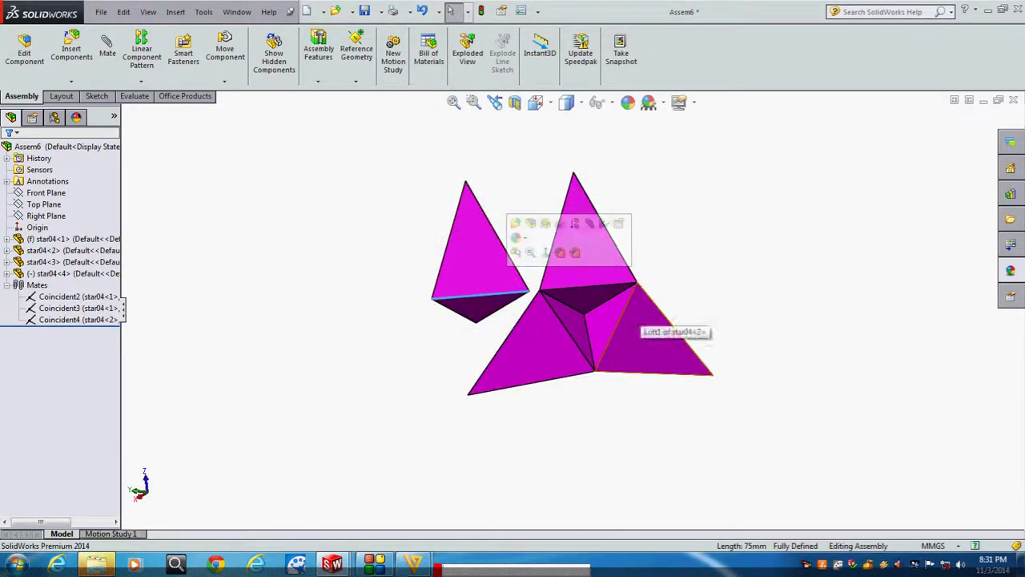
click(615, 326)
Add the Coincident7 edge mate and swing the fourth pyramid up into position
click(108, 46)
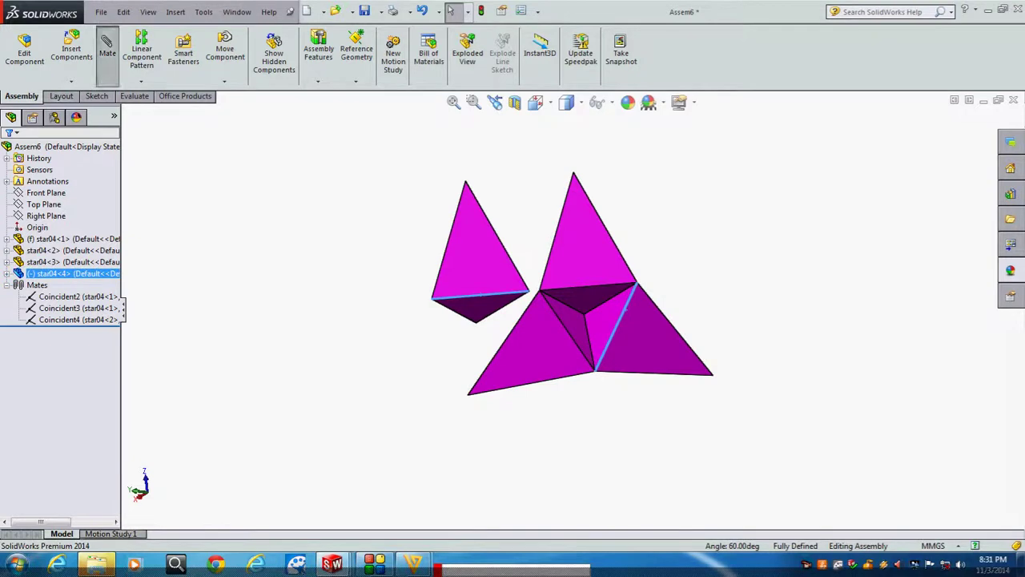
key(Return)
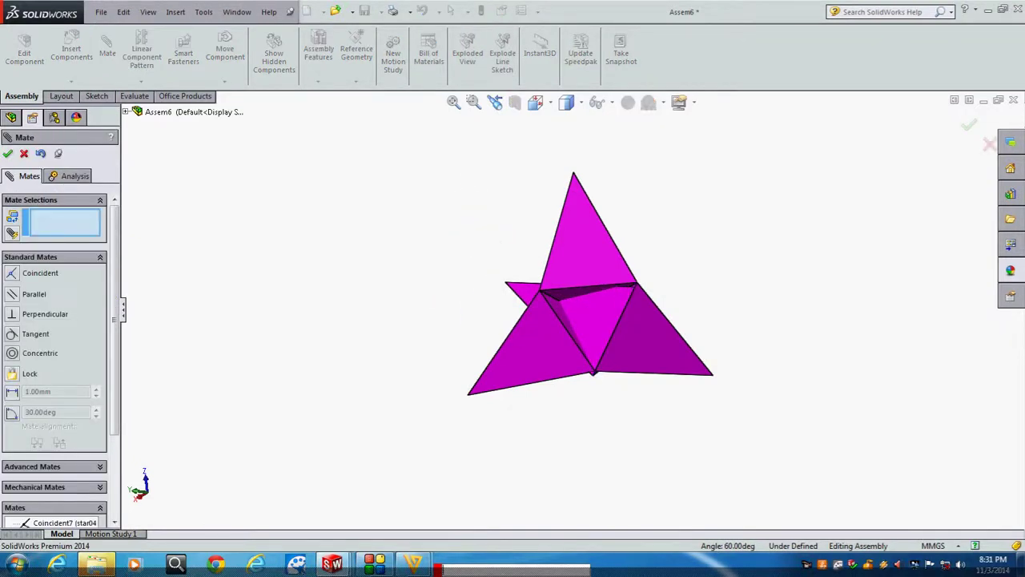
mouse_move(505, 282)
mouse_down()
mouse_move(772, 311)
mouse_move(753, 348)
mouse_up()
middle_drag(753, 348, 753, 417)
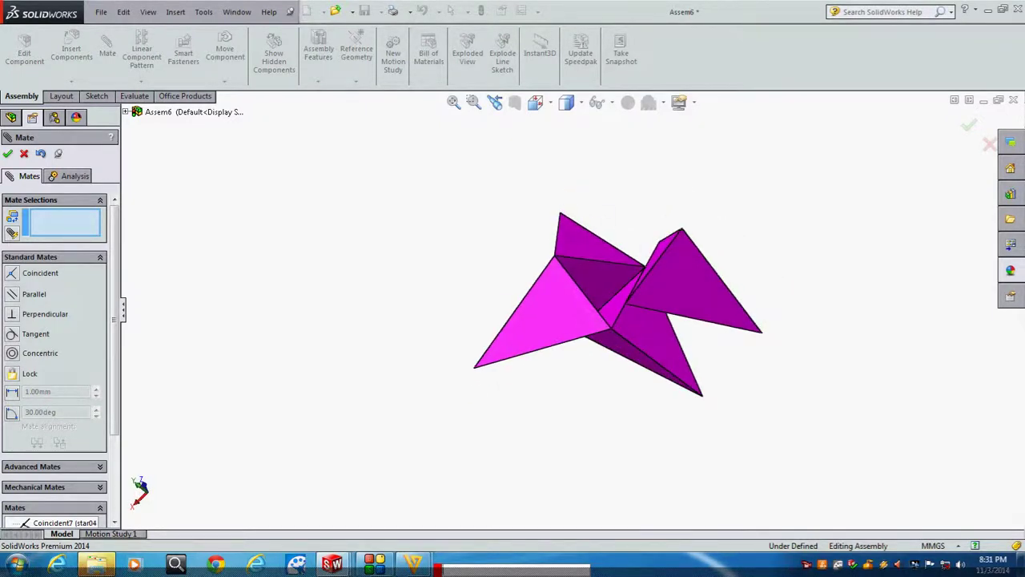
drag(761, 331, 755, 267)
key(Escape)
Mate the fourth pyramid's vertical edge to the diagonal edge with Coincident8, fully defining the assembly
click(624, 250)
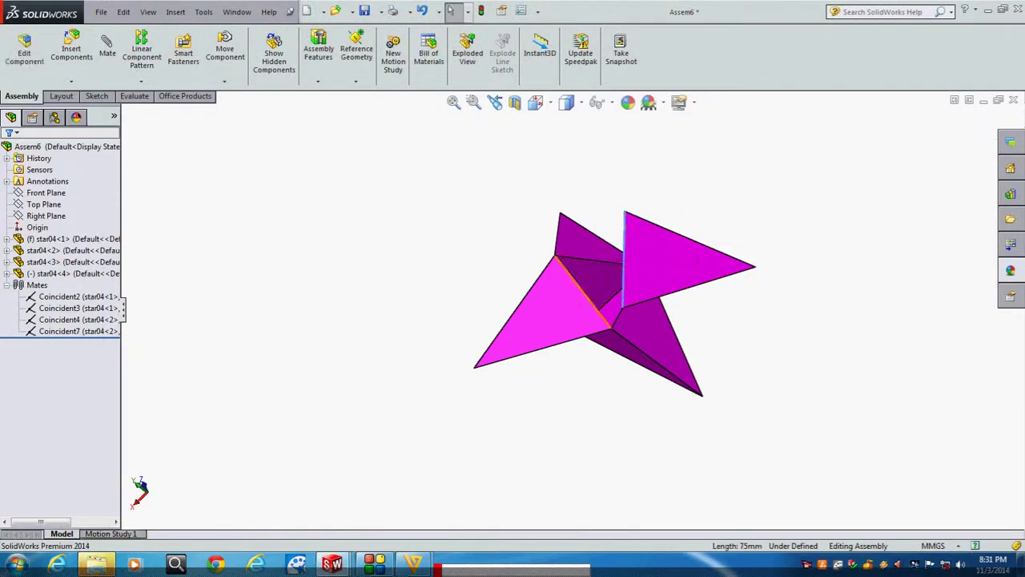
ctrl+click(585, 293)
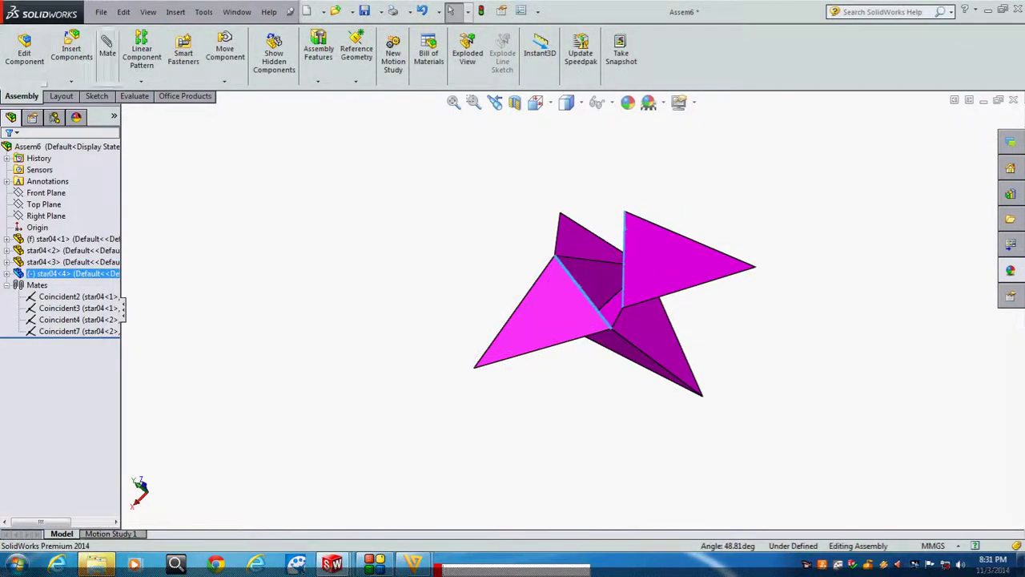
click(108, 52)
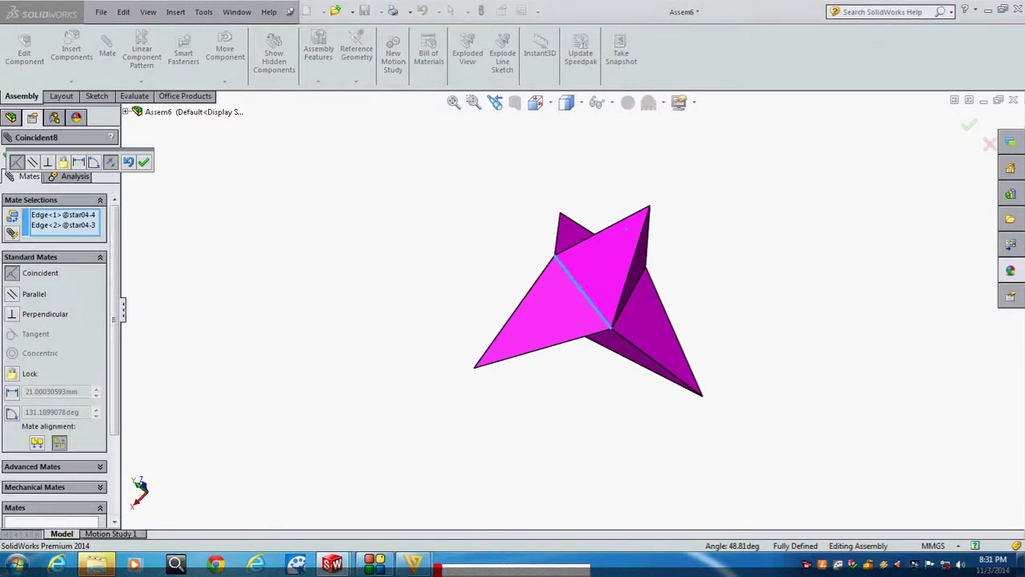
click(144, 162)
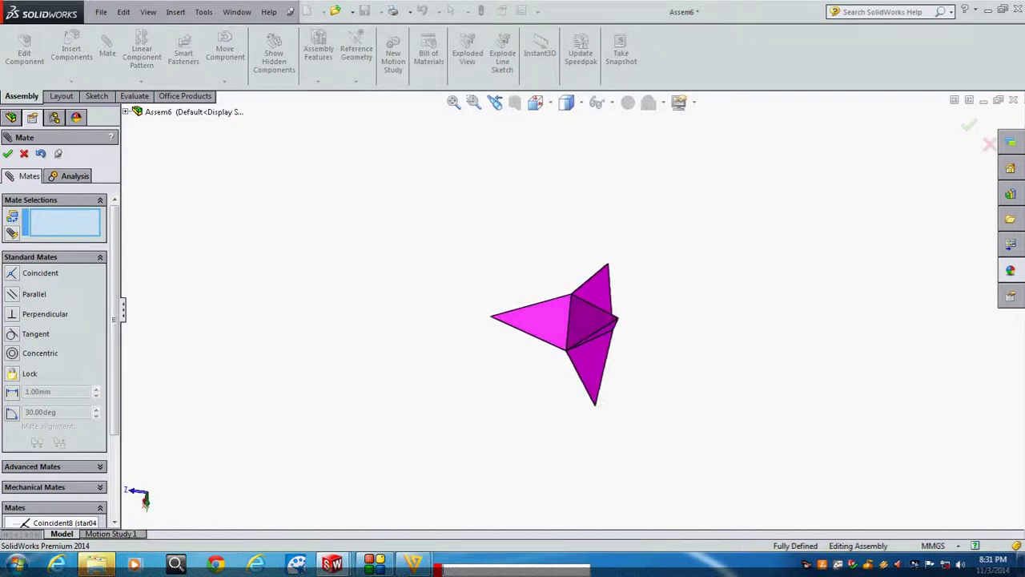
scroll(593, 336, down, 3)
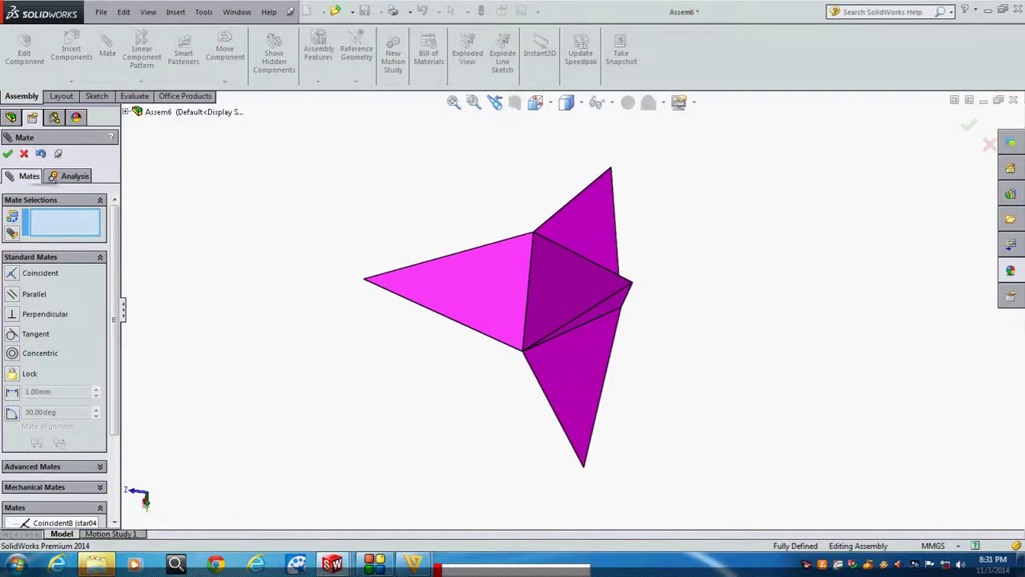
Close the Mate PropertyManager and orbit the view to inspect the four-pyramid star in Assem6
key(Escape)
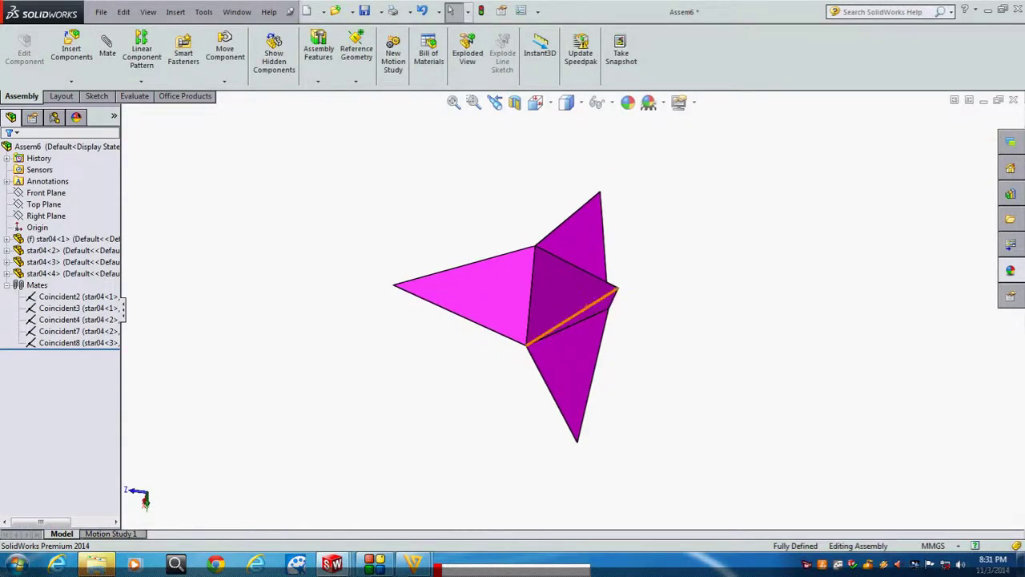
mouse_move(512, 321)
middle_down()
mouse_move(576, 305)
mouse_move(560, 305)
mouse_move(577, 297)
mouse_move(545, 281)
mouse_move(545, 292)
mouse_move(561, 284)
middle_up()
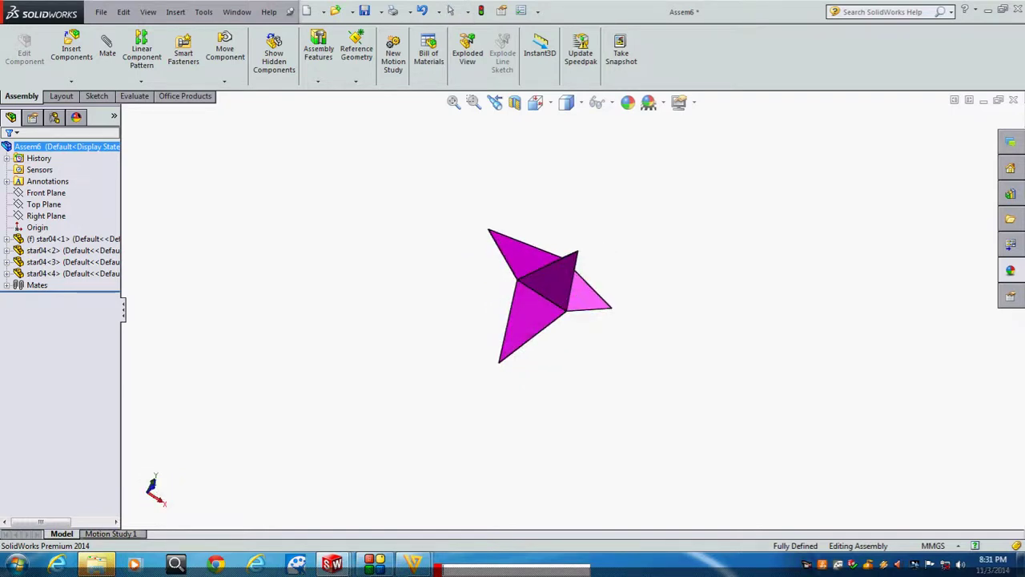